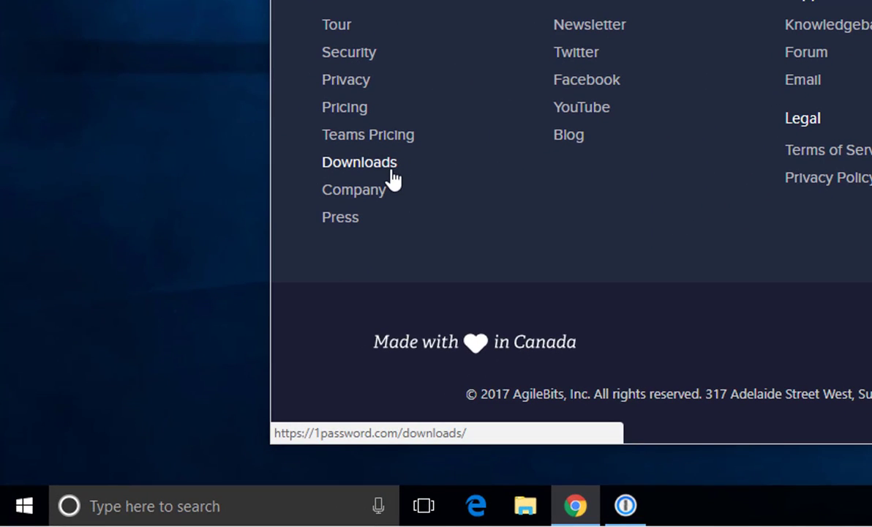
Get the 1Password browser extension from the downloads page, add it to Chrome and dismiss the installation notice
left_click(391, 171)
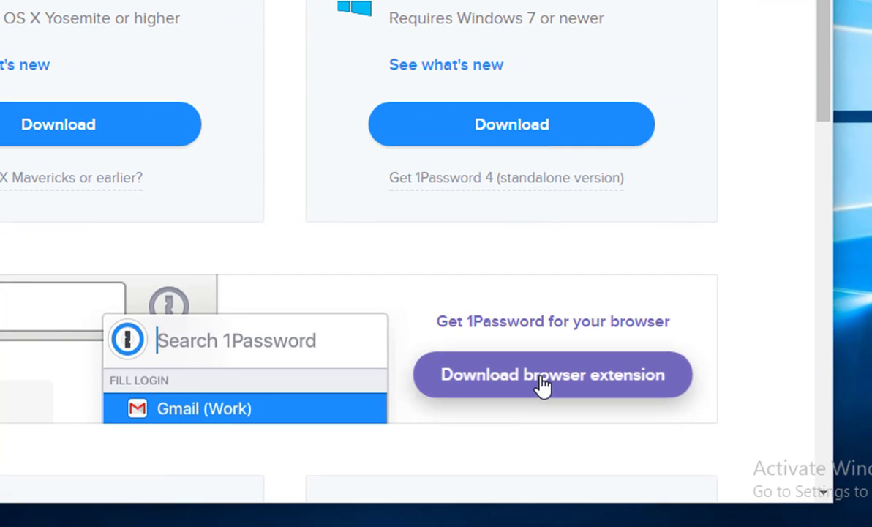
left_click(541, 384)
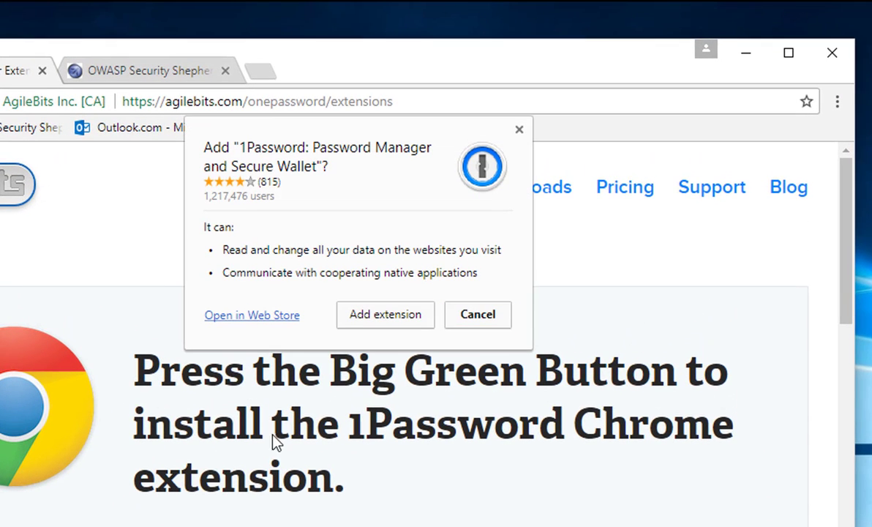
left_click(371, 321)
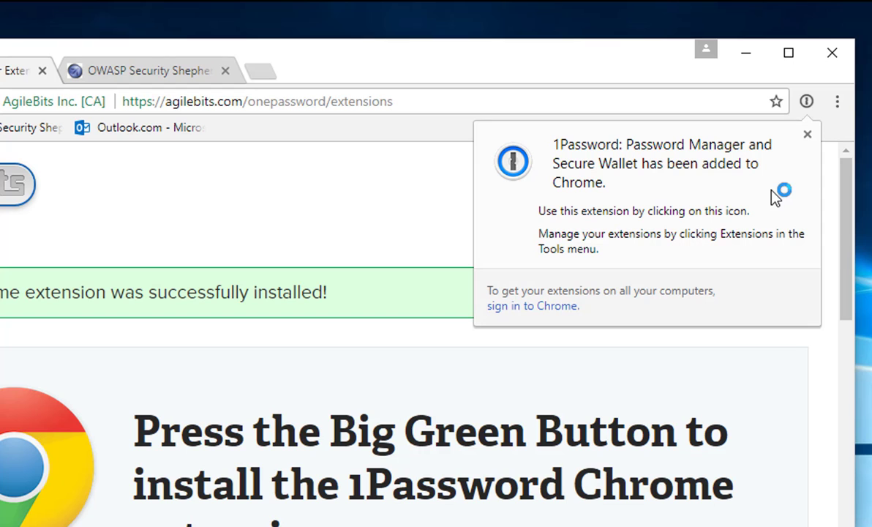
left_click(807, 135)
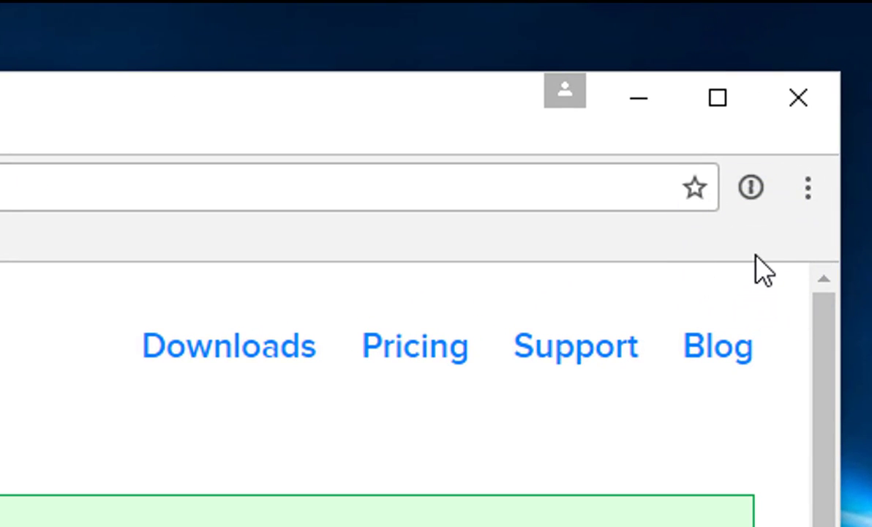
Open the 1Password extension and look through all items stored in the vaults
left_click(754, 202)
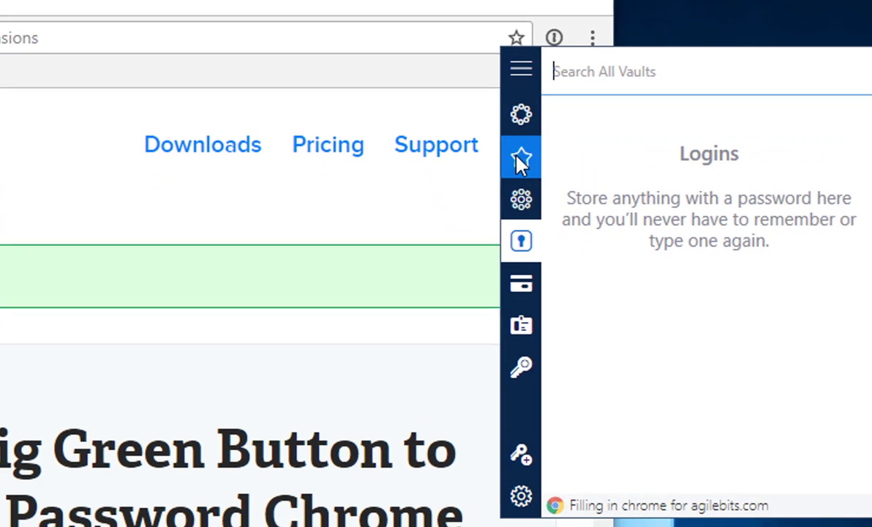
left_click(527, 196)
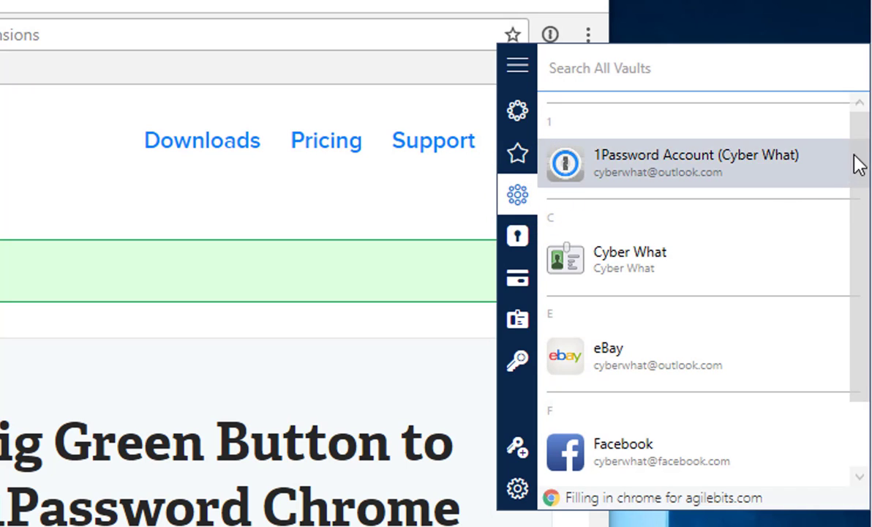
scroll(857, 150, "down", 2)
scroll(864, 143, "up", 2)
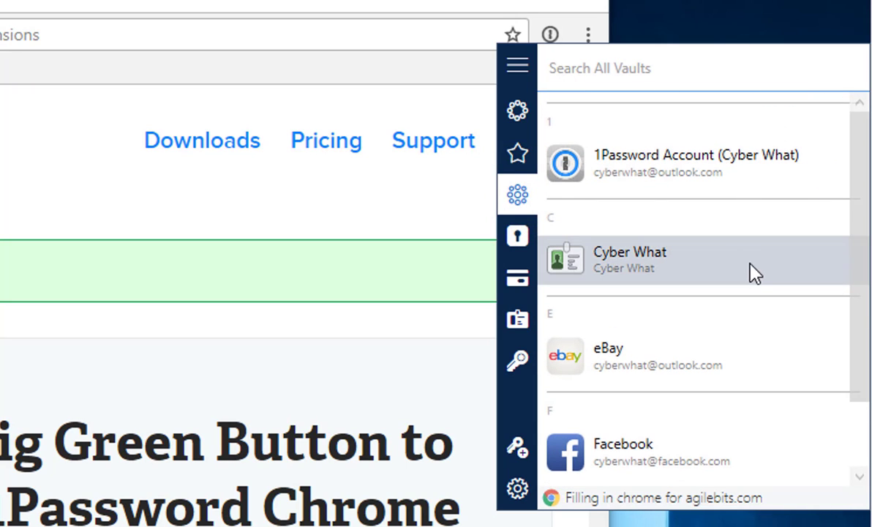
scroll(746, 263, "down", 1)
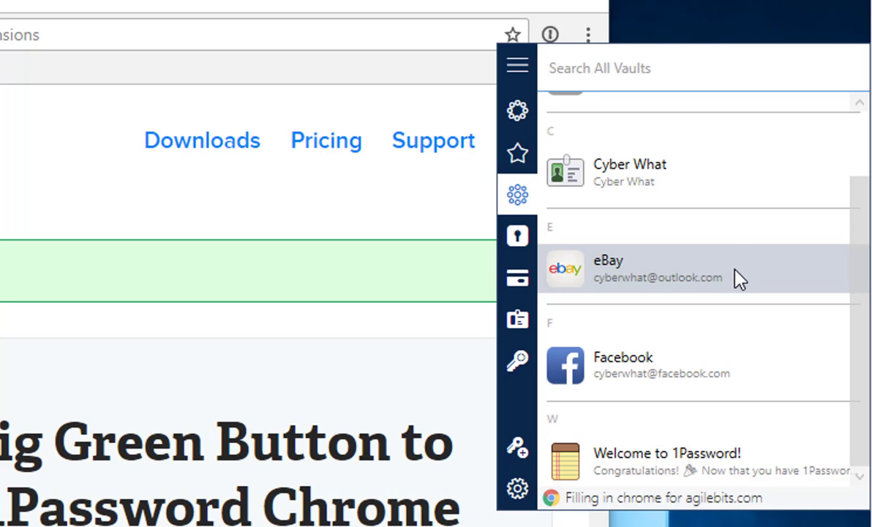
Examine the options available for the eBay item in the vault list, and close the extension popup
right_click(606, 278)
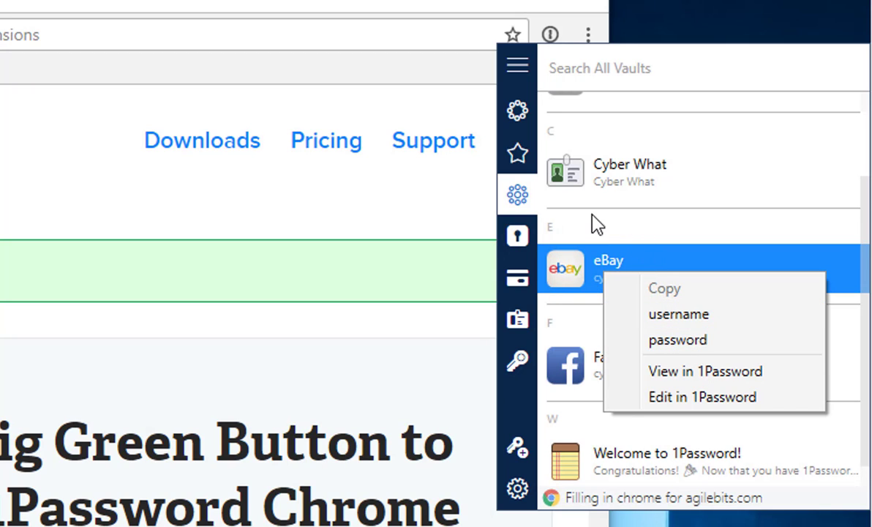
left_click(574, 219)
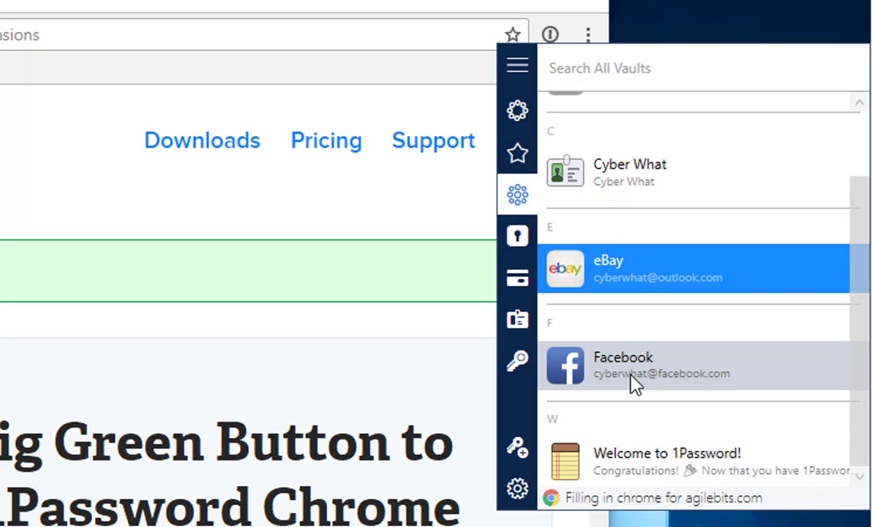
scroll(671, 263, "up", 1)
scroll(673, 300, "down", 1)
scroll(662, 331, "up", 1)
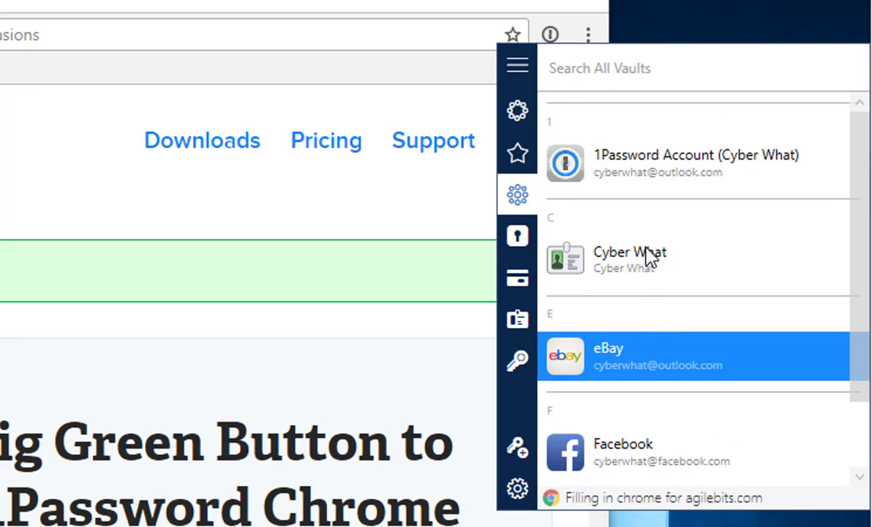
left_click(622, 366)
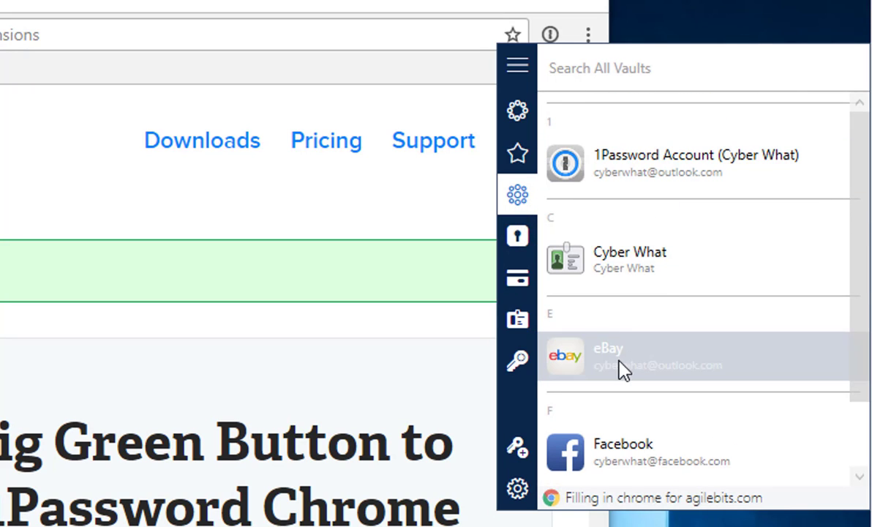
left_click(611, 311)
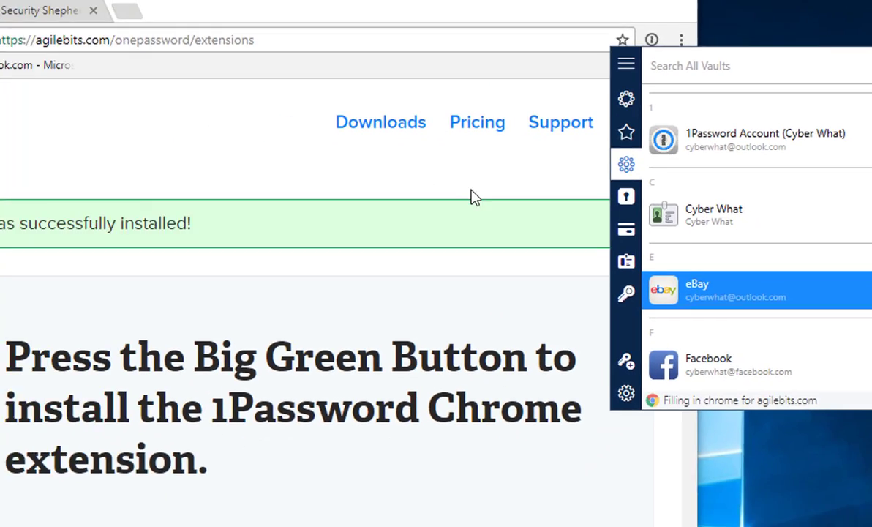
left_click(472, 194)
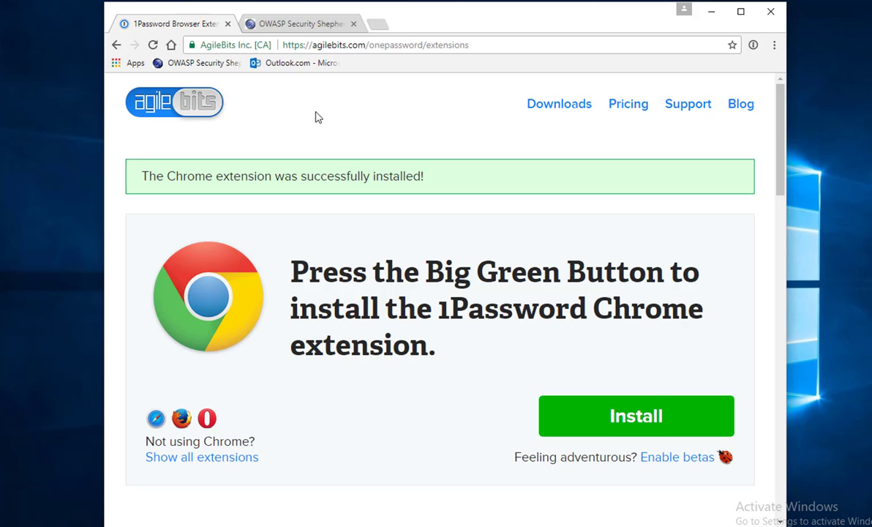
Switch to the OWASP Security Shepherd site and log in with the username cyberwhat and the account password
left_click(300, 24)
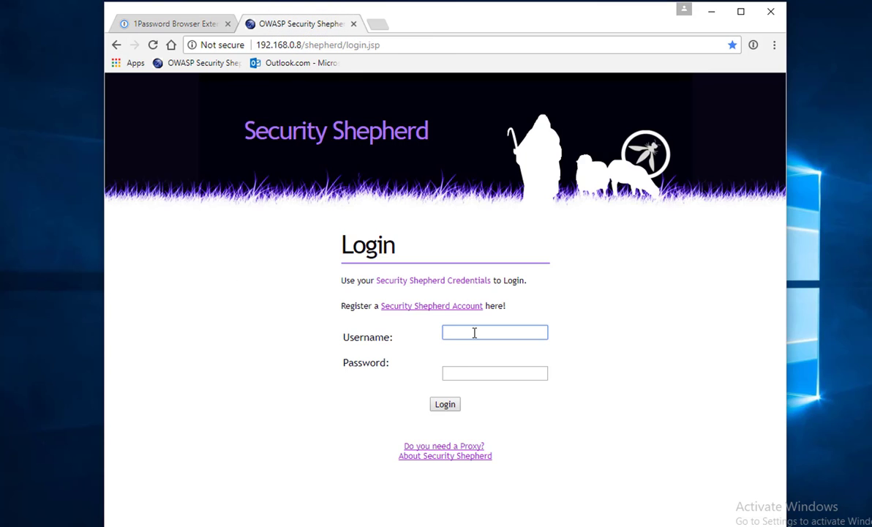
type("cyberwhat")
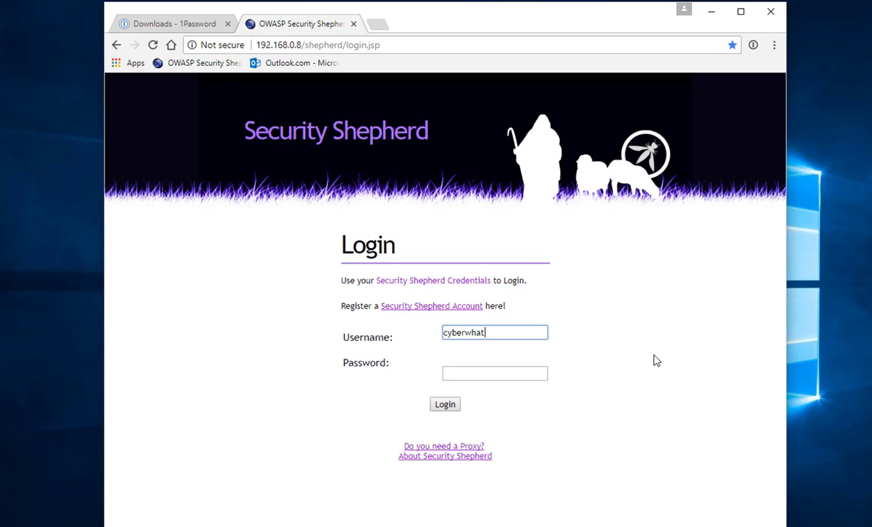
key("Tab")
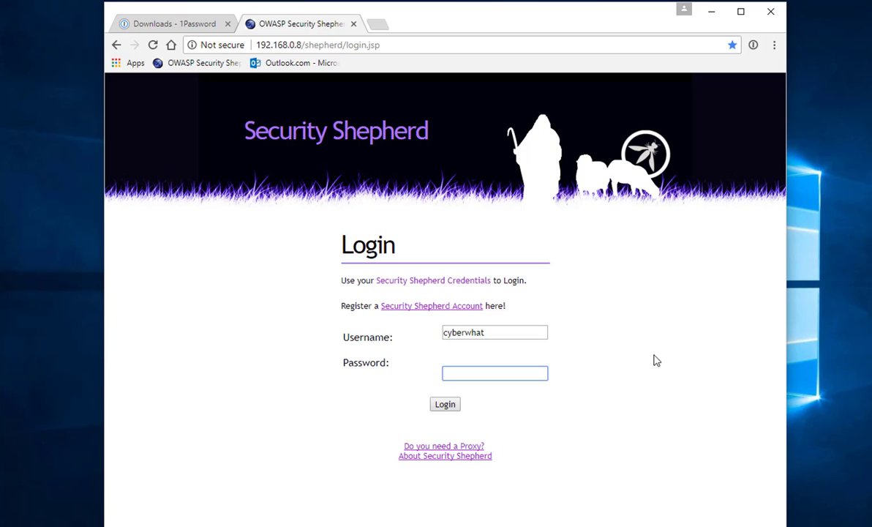
type("••••••••")
key("Return")
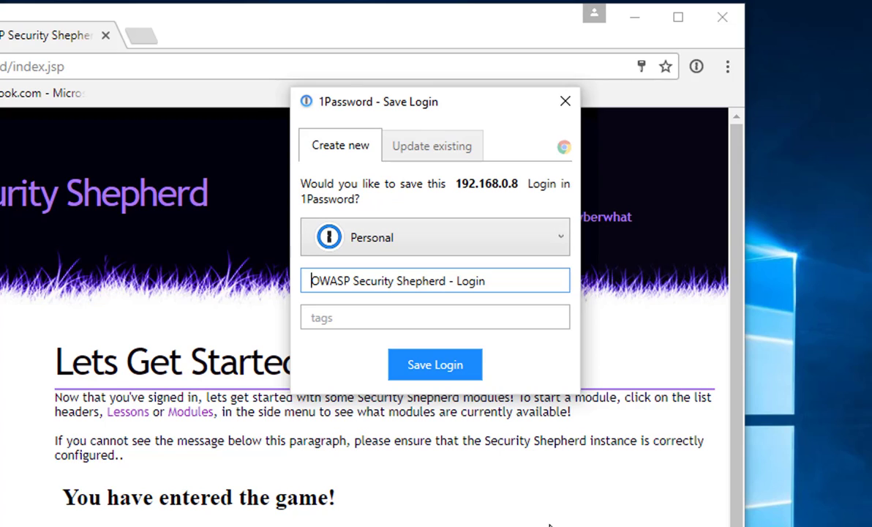
Shorten the title of the new login being saved to "OWASP Security Shepherd"
left_click(318, 284)
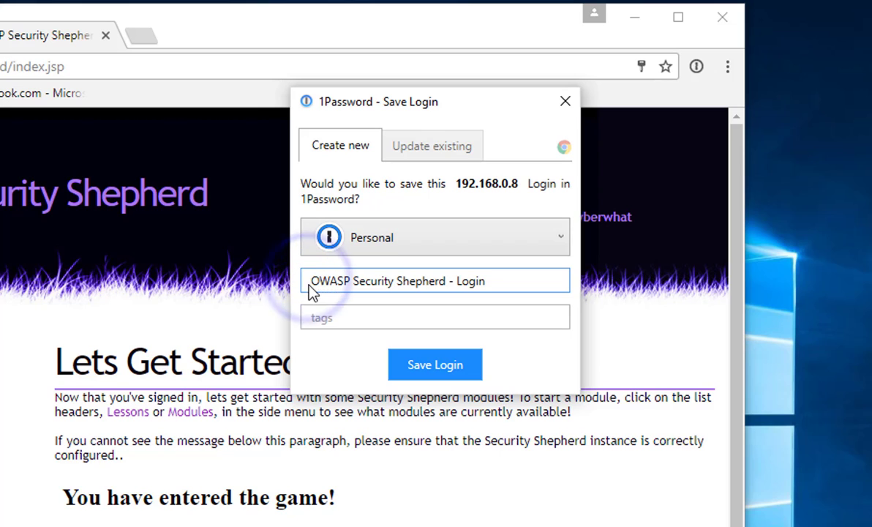
left_click_drag(313, 287, 514, 310)
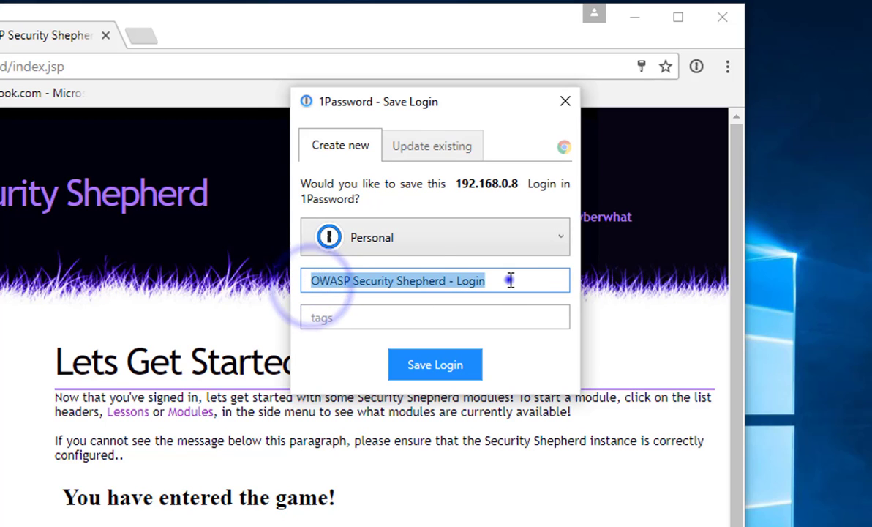
left_click(510, 280)
key("BackSpace")
key("BackSpace")
key("BackSpace")
key("BackSpace")
key("BackSpace")
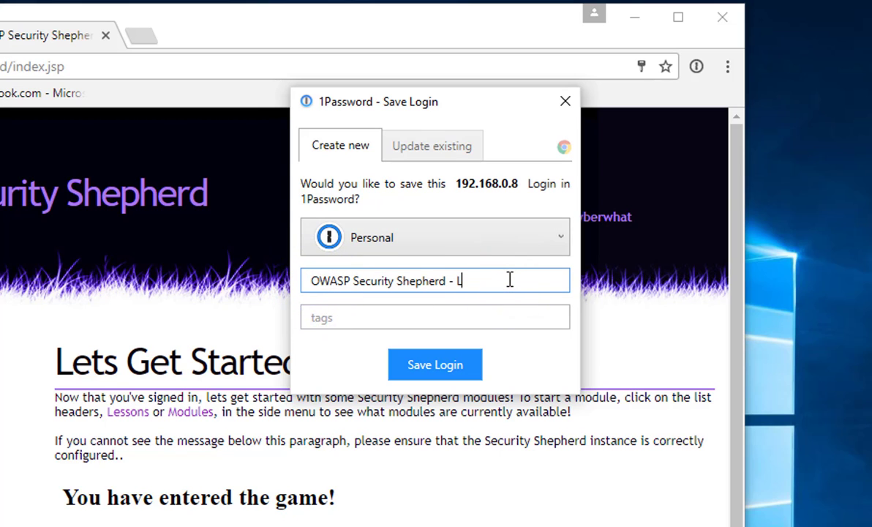
key("BackSpace")
key("BackSpace")
key("BackSpace")
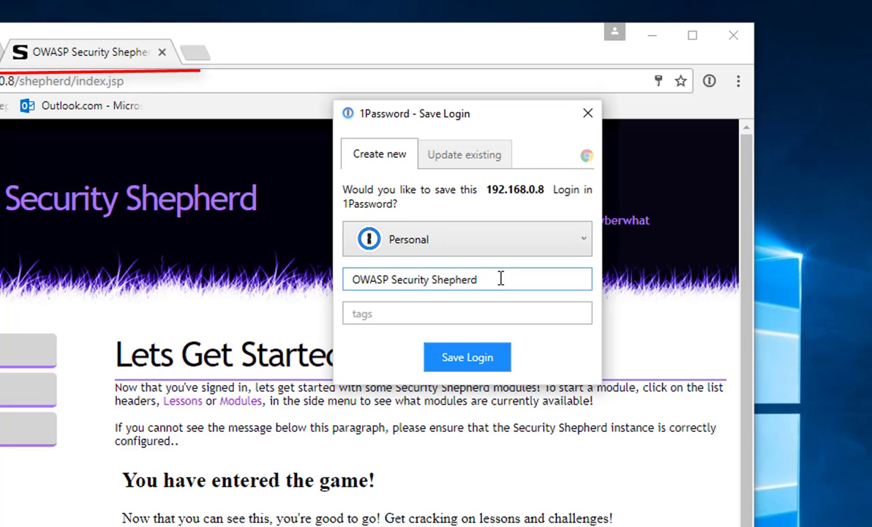
Tag the new login with "Security" and save it to the Personal vault
left_click(383, 312)
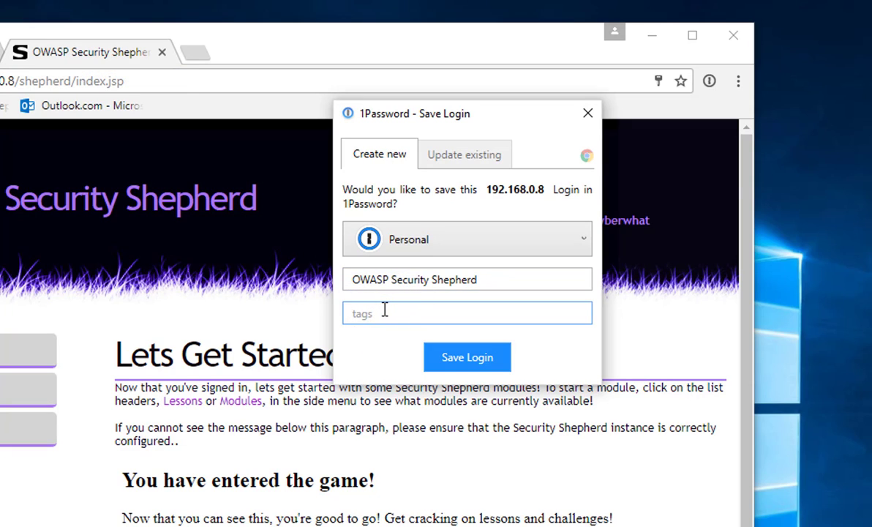
type("Security")
left_click(445, 359)
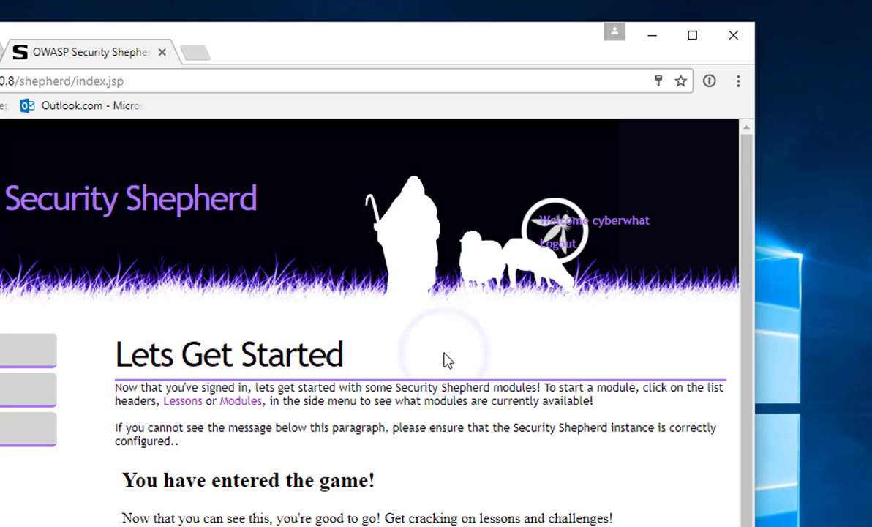
Find the OWASP Security Shepherd login among all extension items, view its details in the 1Password app, and minimize the app
left_click(709, 80)
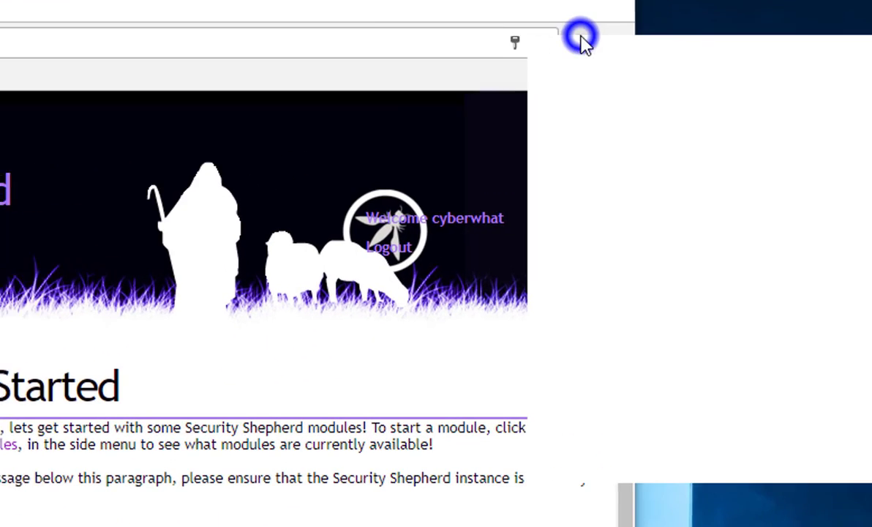
left_click(520, 189)
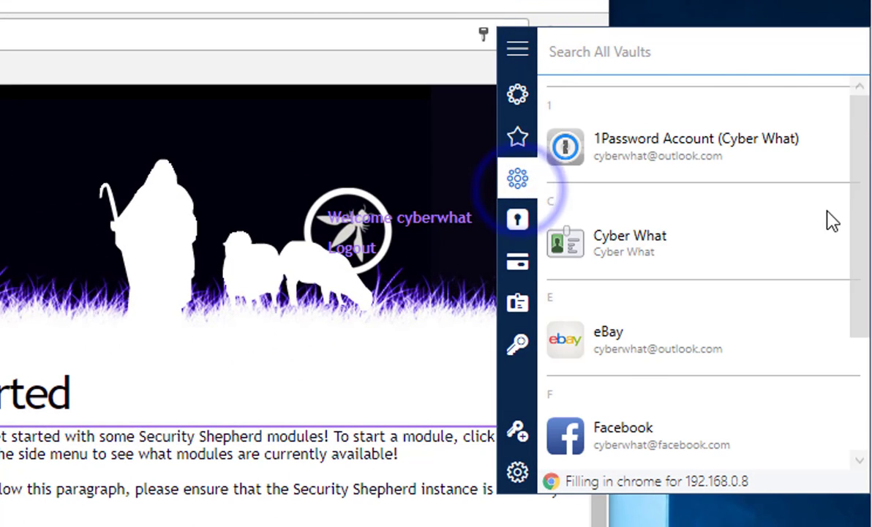
scroll(768, 222, "down", 3)
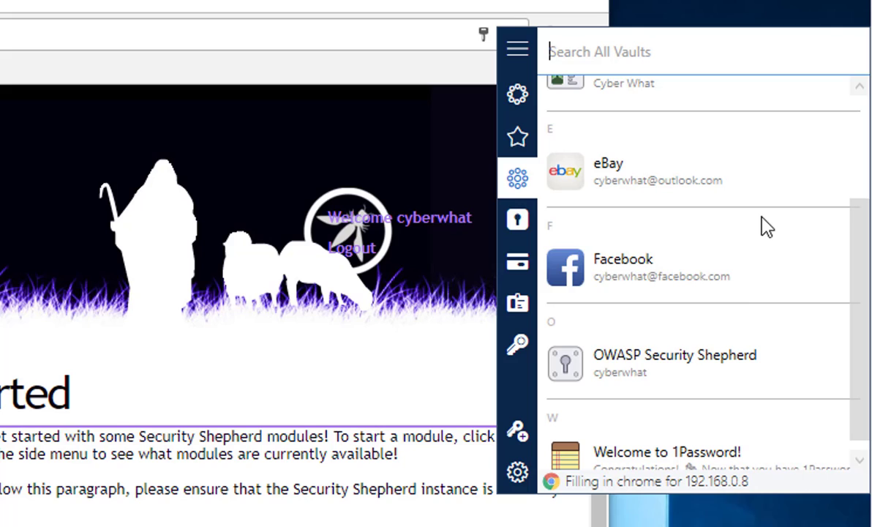
right_click(666, 370)
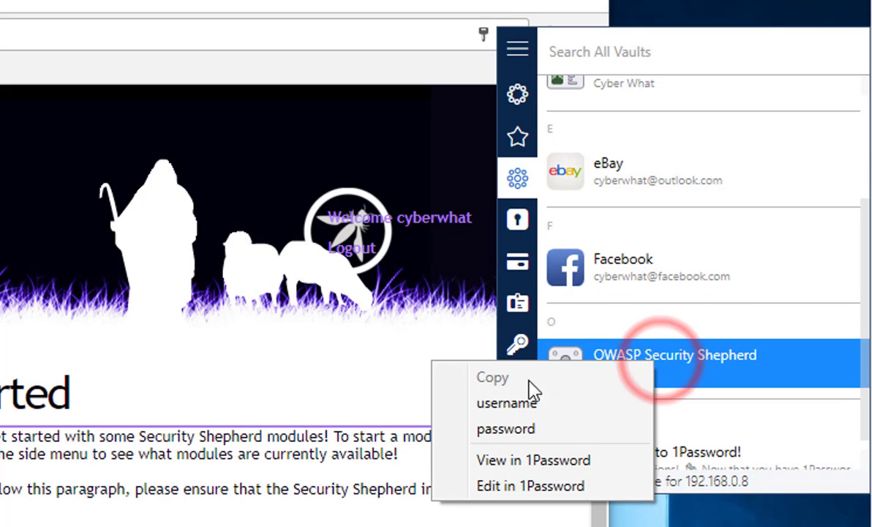
left_click(532, 461)
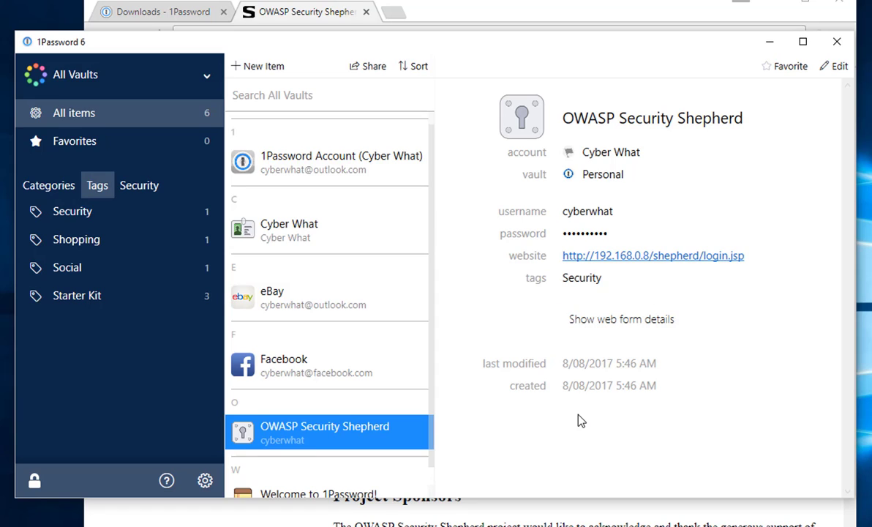
left_click(769, 42)
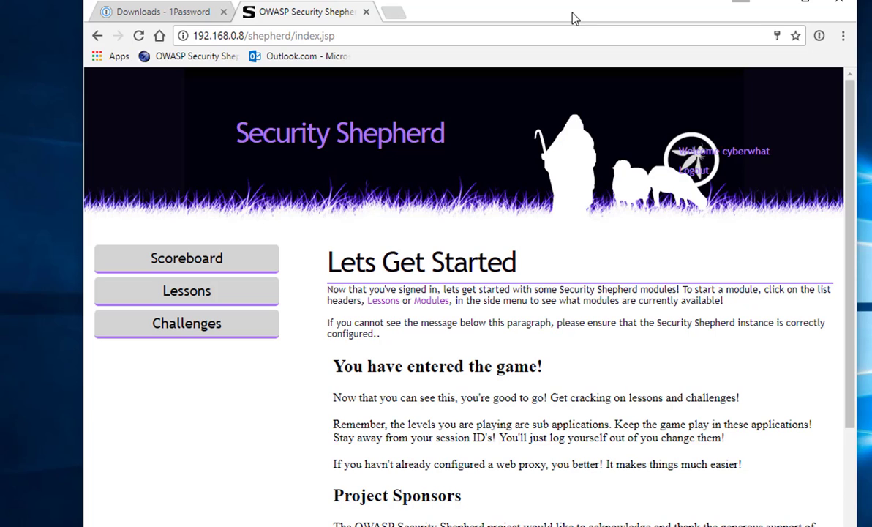
Log out of Security Shepherd and sign back in by filling the saved OWASP Security Shepherd login from 1Password
left_click(695, 171)
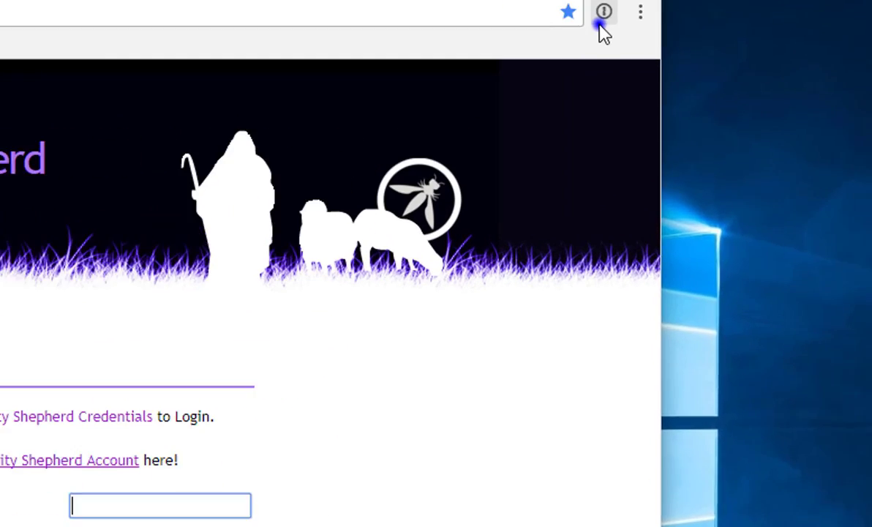
left_click(819, 35)
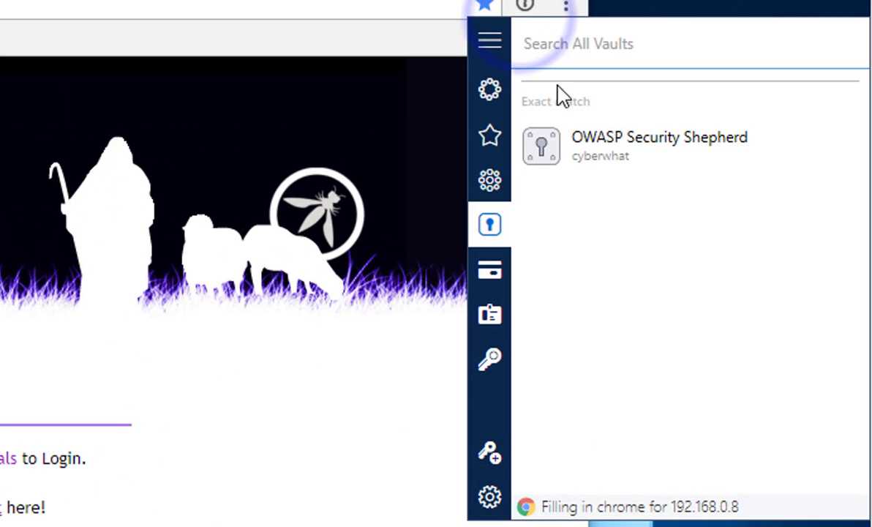
left_click(598, 174)
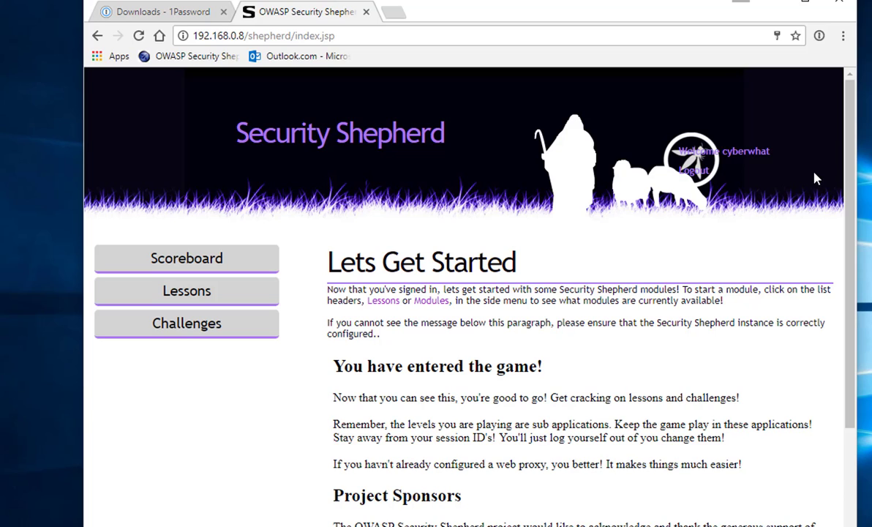
Log out of Security Shepherd and open the saved OWASP Security Shepherd login from the extension for viewing in the 1Password app
left_click(694, 176)
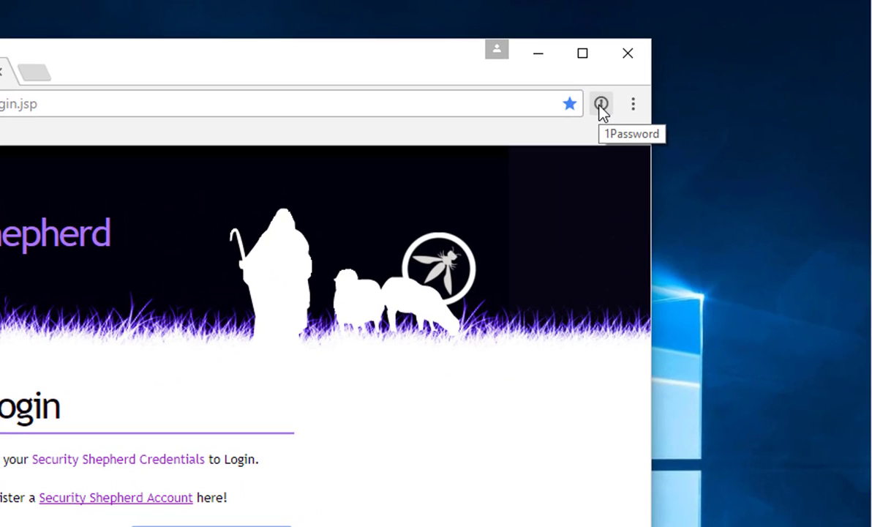
left_click(601, 105)
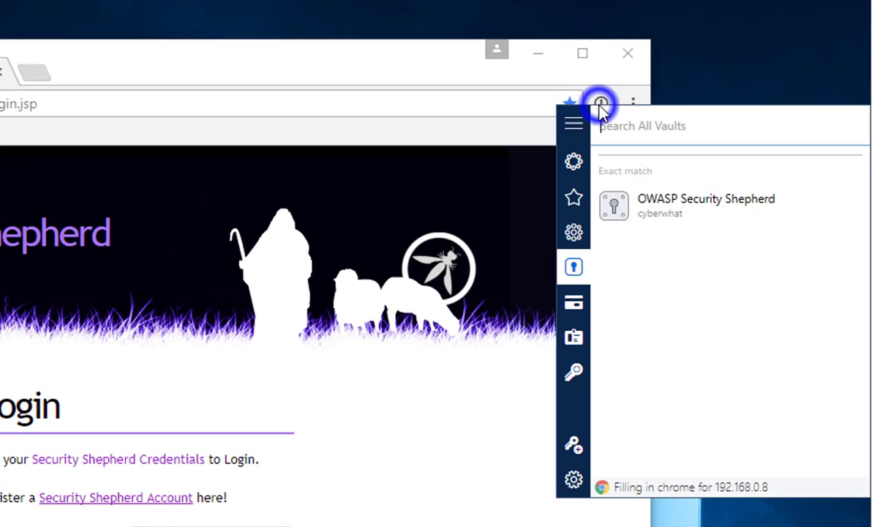
right_click(635, 209)
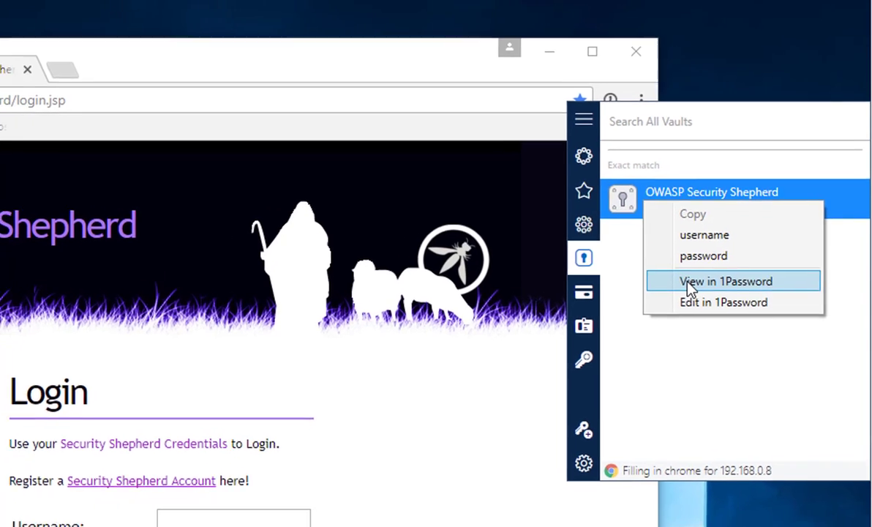
left_click(663, 291)
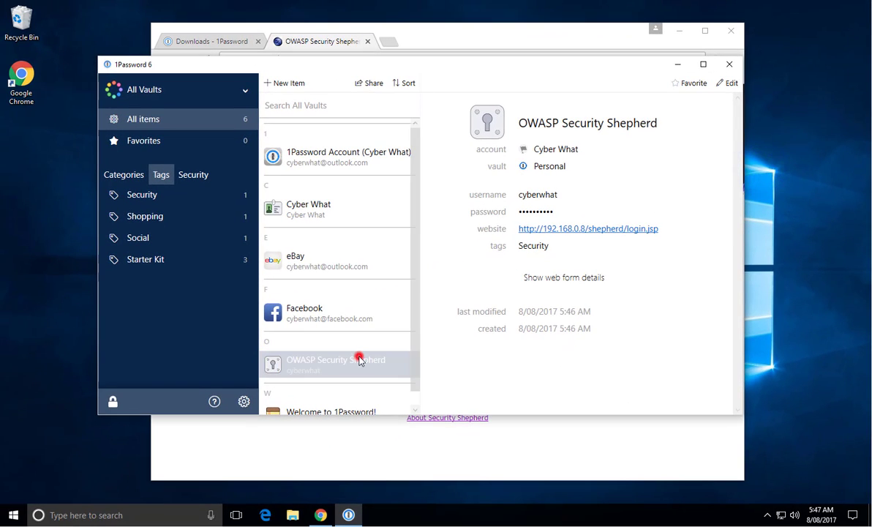
Move the OWASP Security Shepherd login to the trash and minimize the 1Password app
right_click(359, 360)
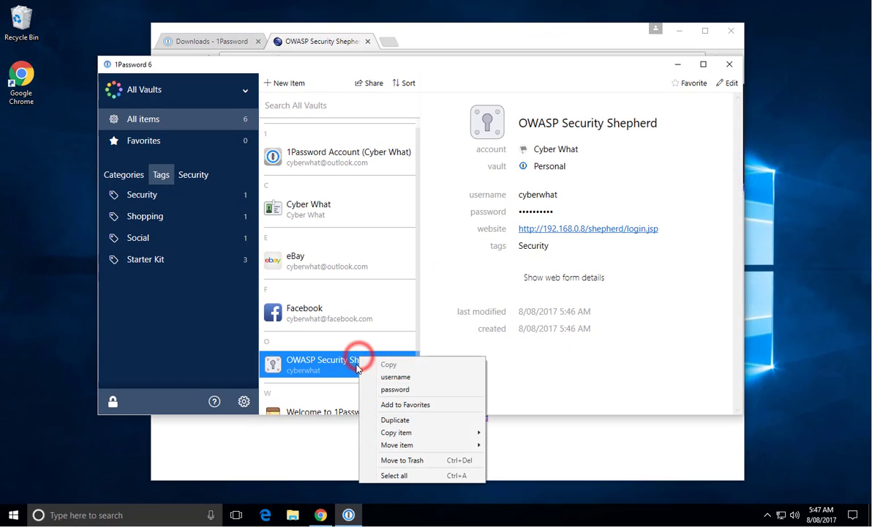
left_click(411, 461)
left_click(445, 299)
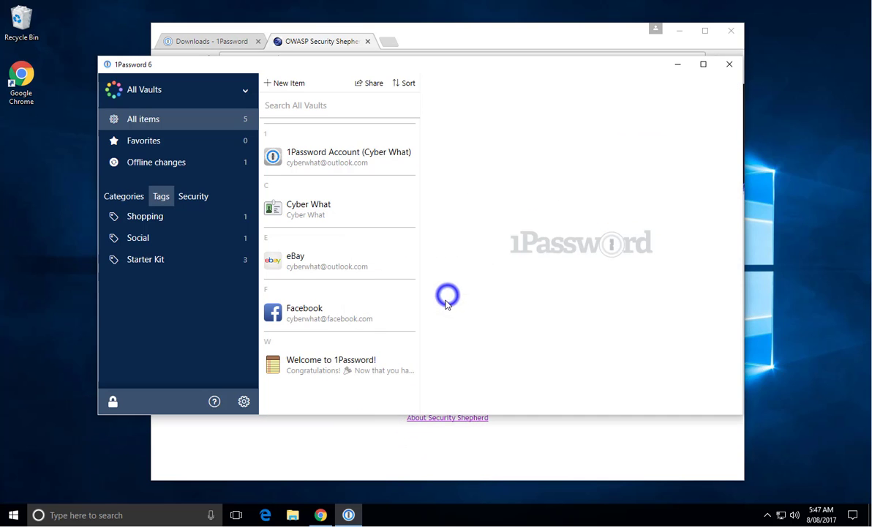
left_click(680, 65)
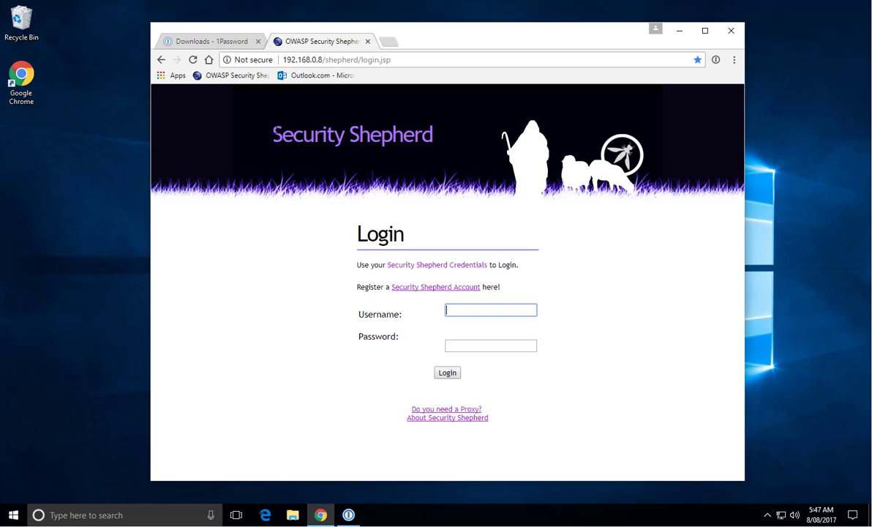
Bring the 1Password app back up, move its window lower on the desktop, and open its browser options
left_click(347, 515)
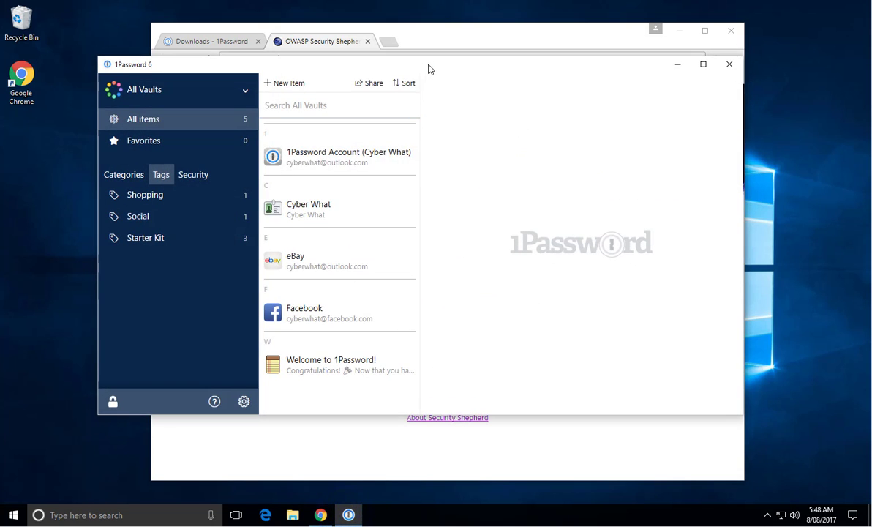
left_click_drag(428, 66, 440, 142)
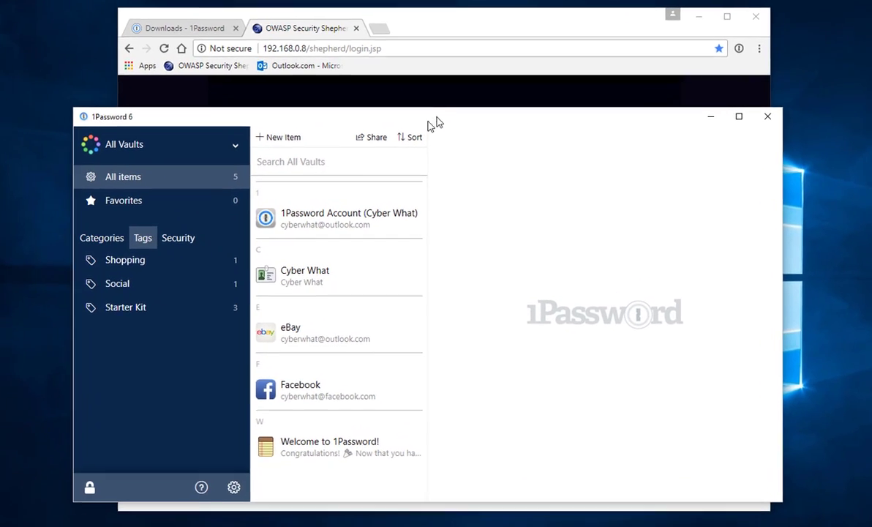
left_click(216, 511)
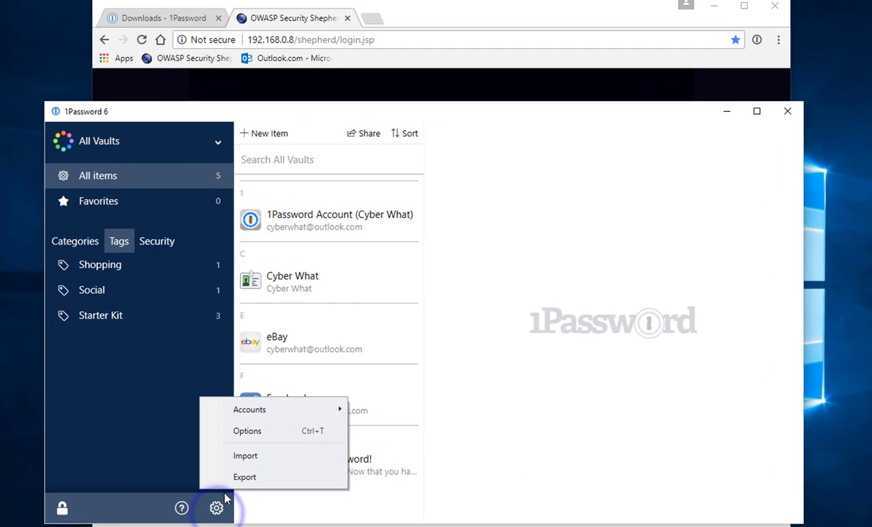
left_click(243, 431)
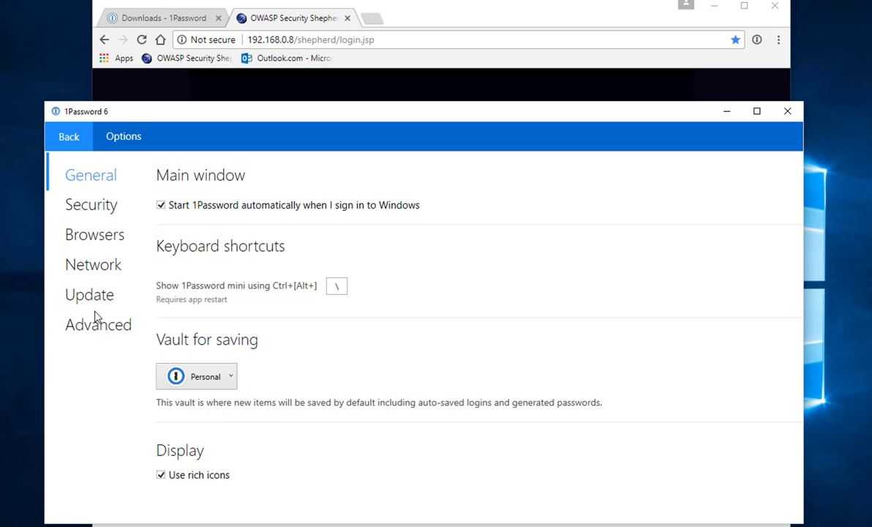
left_click(84, 239)
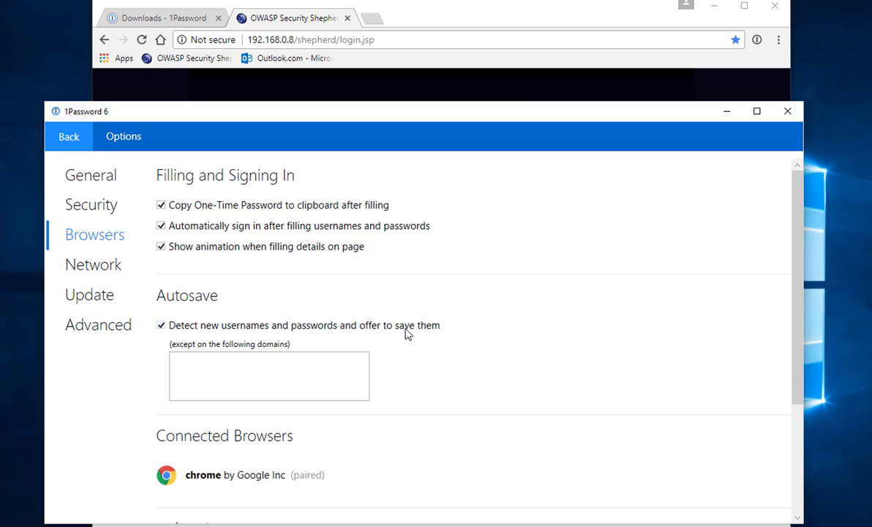
left_click(209, 357)
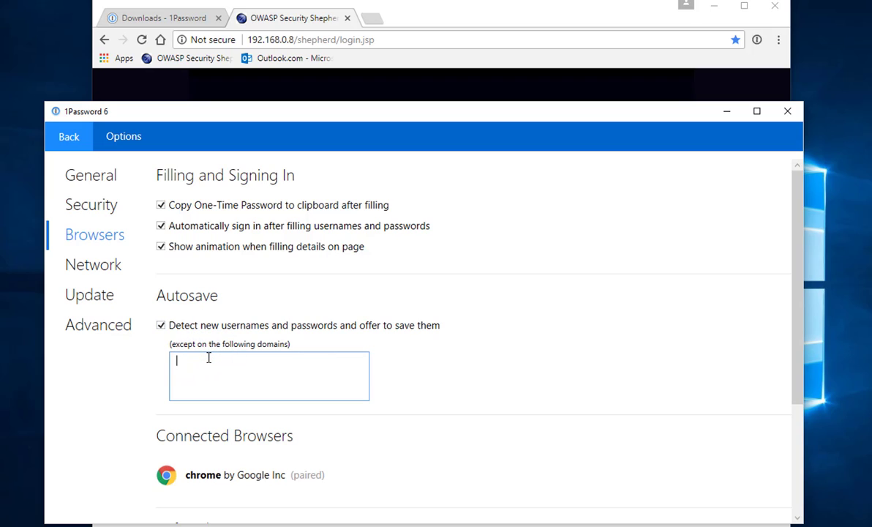
type("192.168")
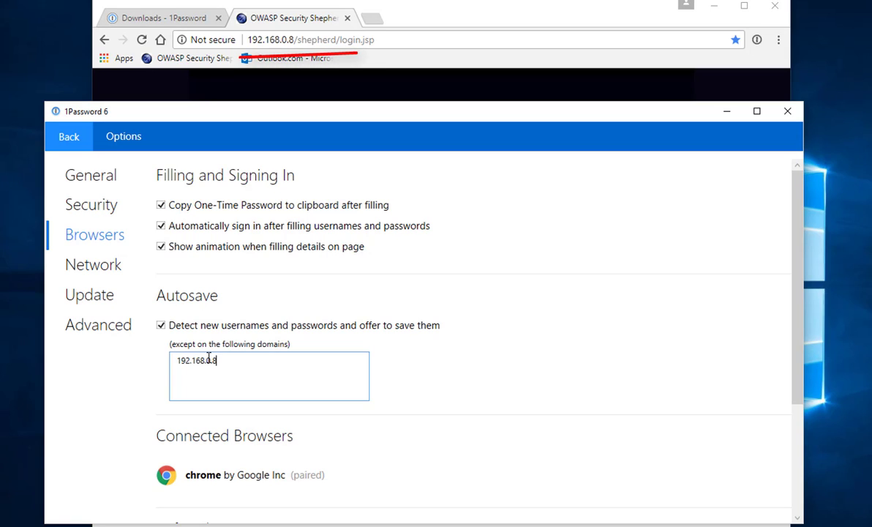
type(".0.8")
key("Return")
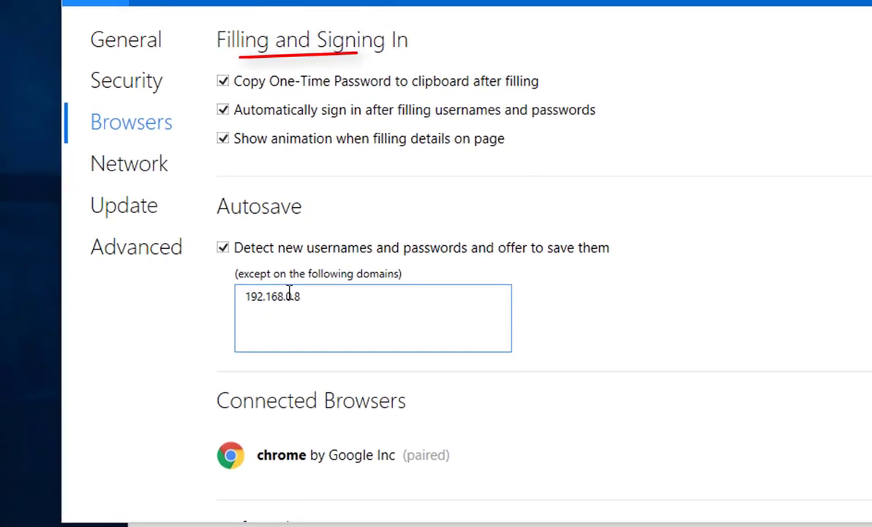
type("www.eba")
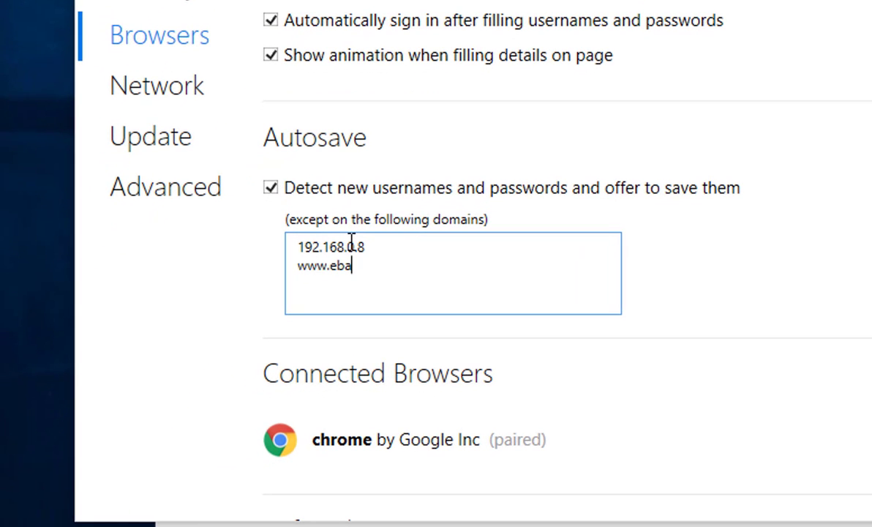
type("y.com.au ")
type("www.faceb")
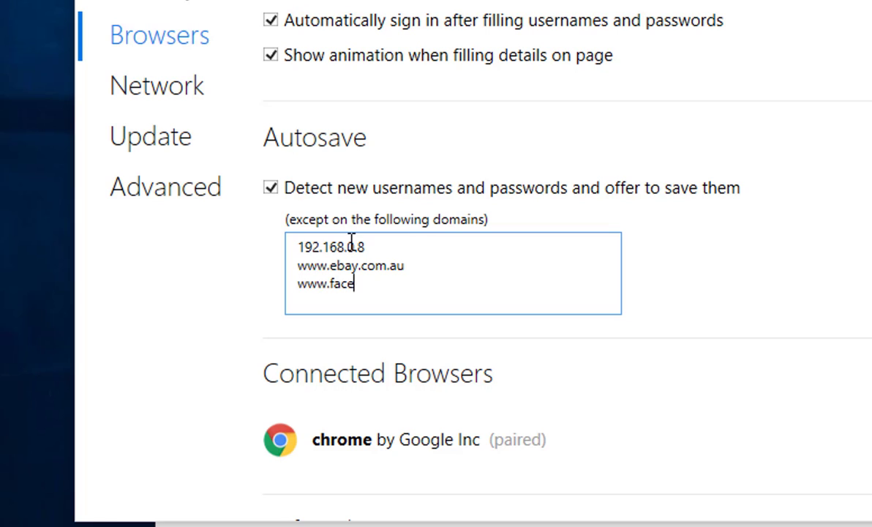
type("ook.com")
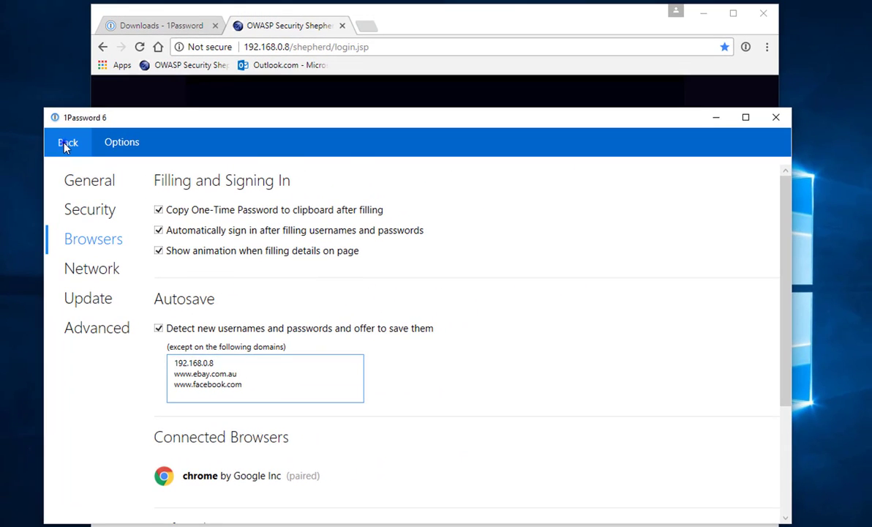
left_click(67, 143)
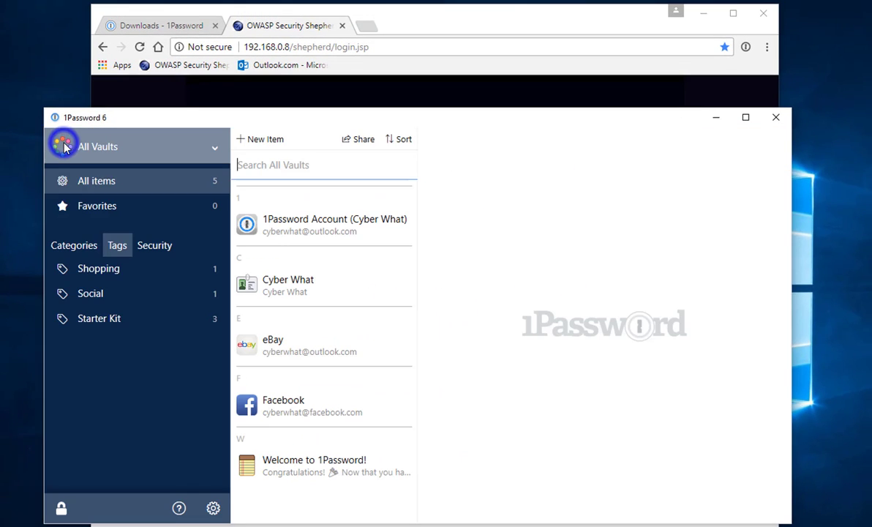
left_click(718, 121)
Enter the account username in the Security Shepherd login form
left_click(464, 335)
type("c")
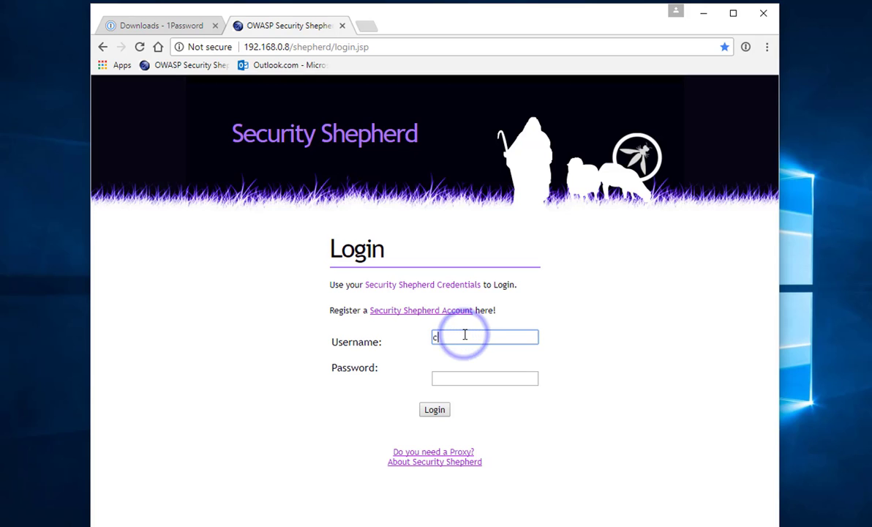
type("yberwhat")
key("Tab")
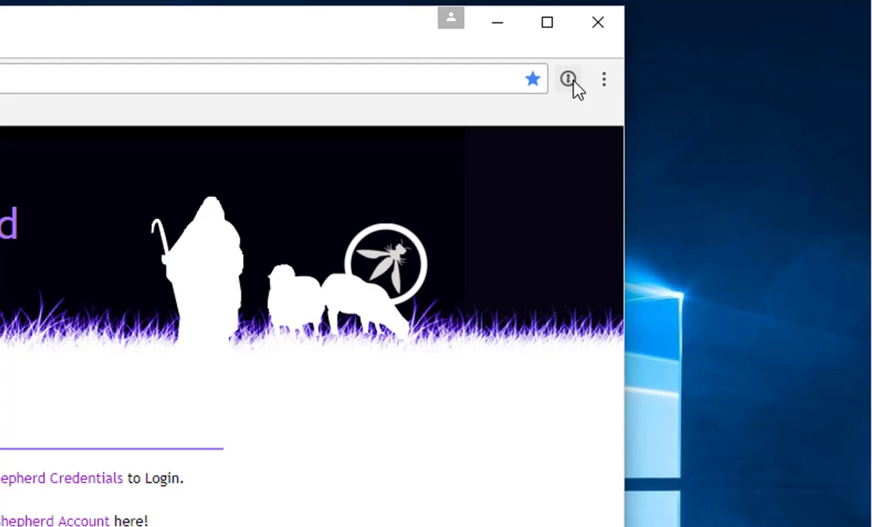
Check all items and the logins in the 1Password extension for a saved Security Shepherd login, then close the extension
left_click(746, 46)
left_click(539, 229)
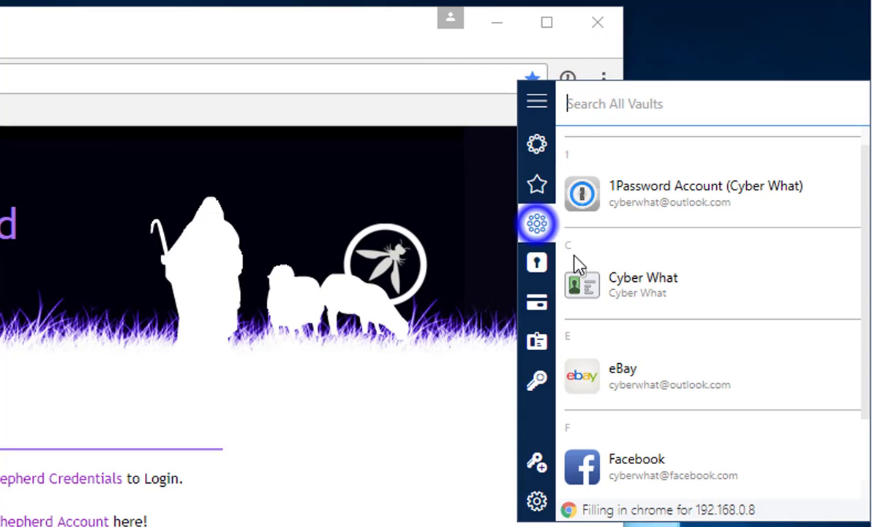
scroll(724, 292, "down", 1)
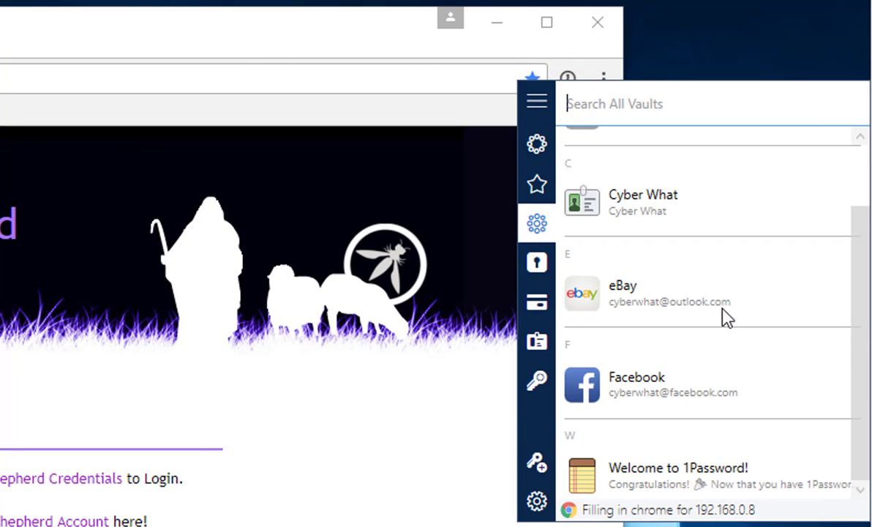
scroll(725, 344, "up", 2)
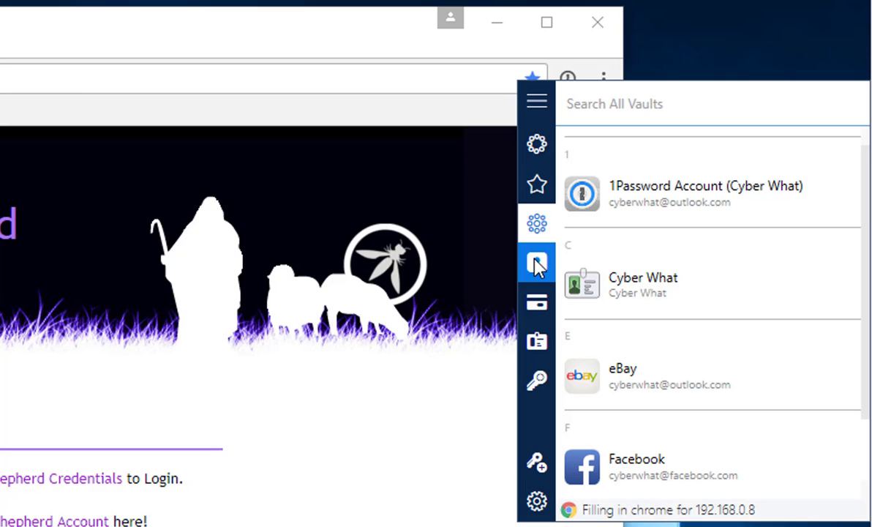
left_click(430, 105)
left_click(583, 75)
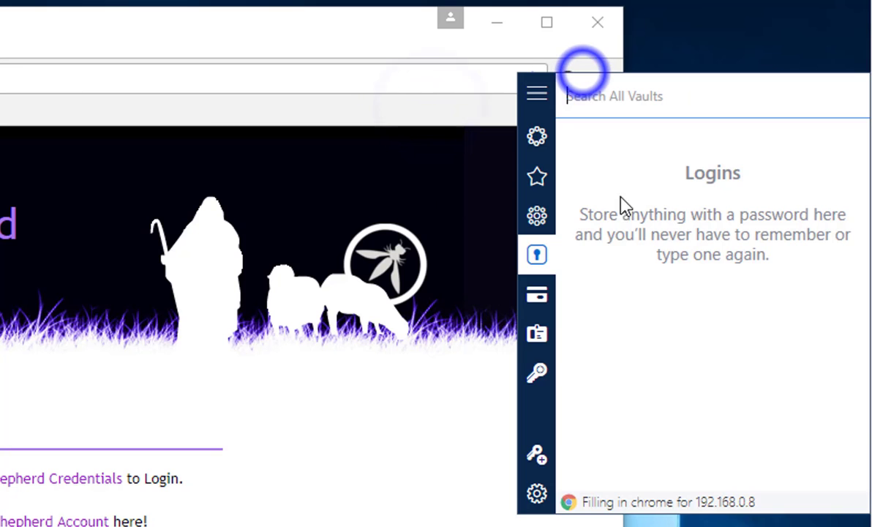
left_click(412, 482)
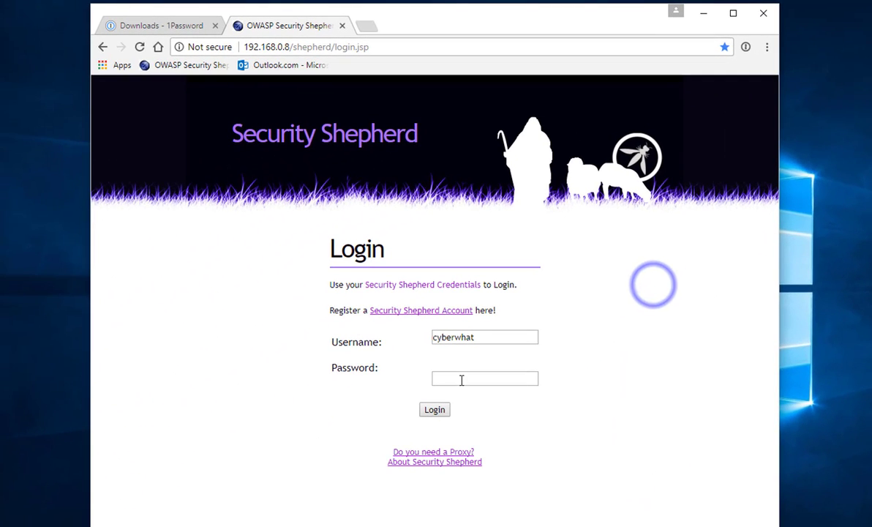
Enter the account password in the Security Shepherd login form and sign in
left_click(461, 379)
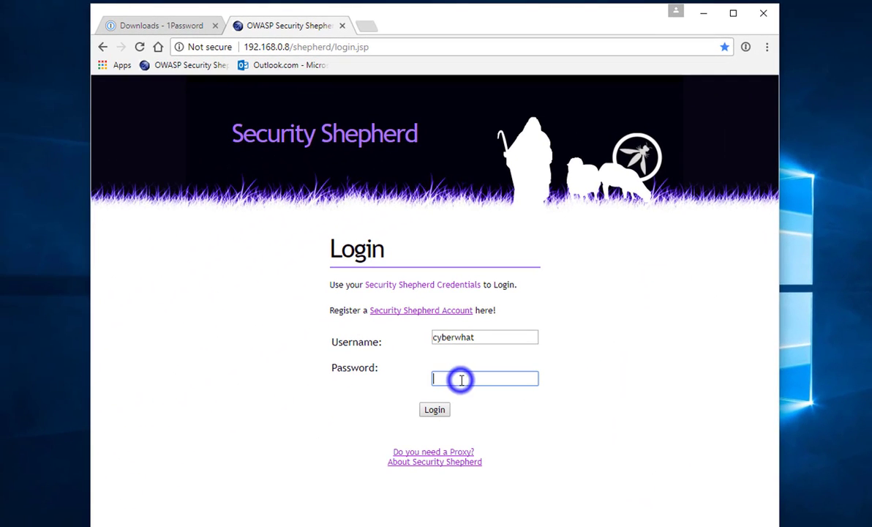
type("p")
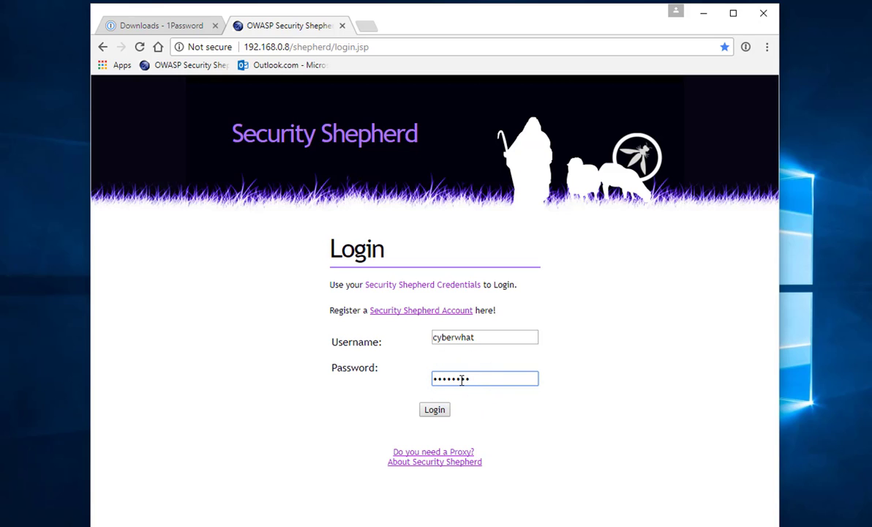
key("Return")
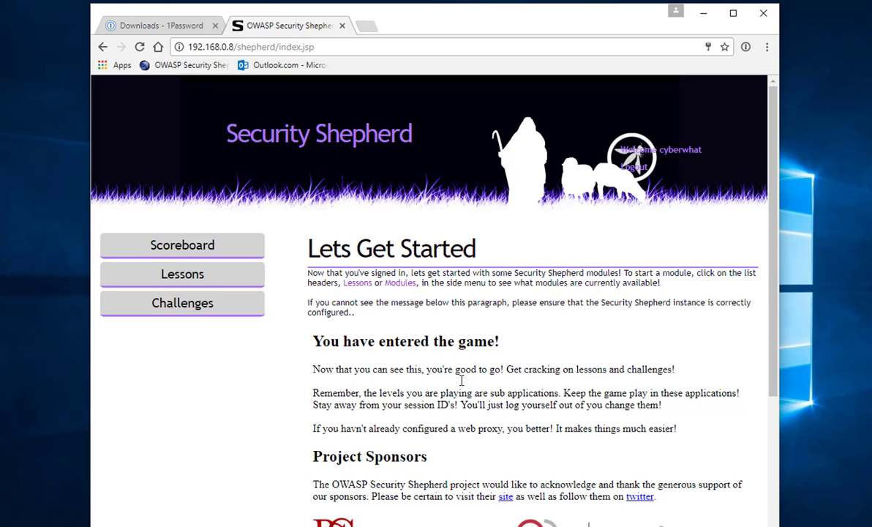
Switch to the 1Password app and turn off detecting and offering to save new usernames and passwords in its browser options
key("alt+Tab")
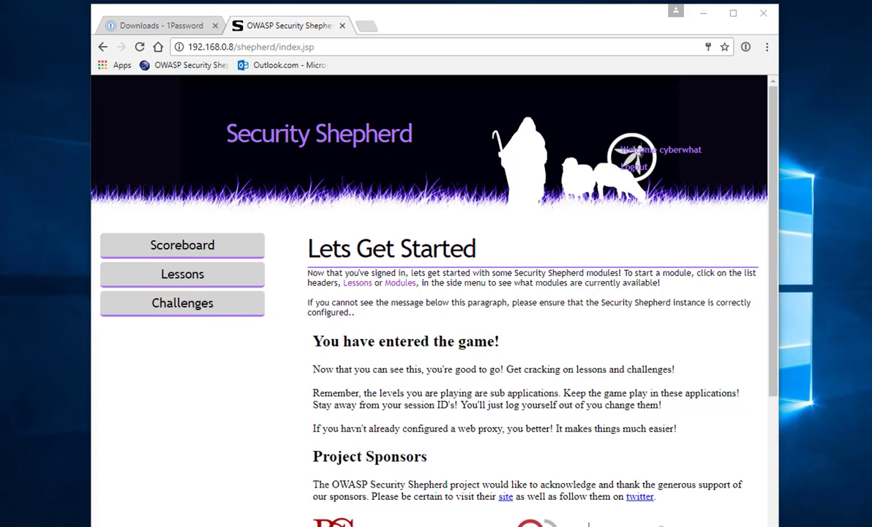
left_click(213, 508)
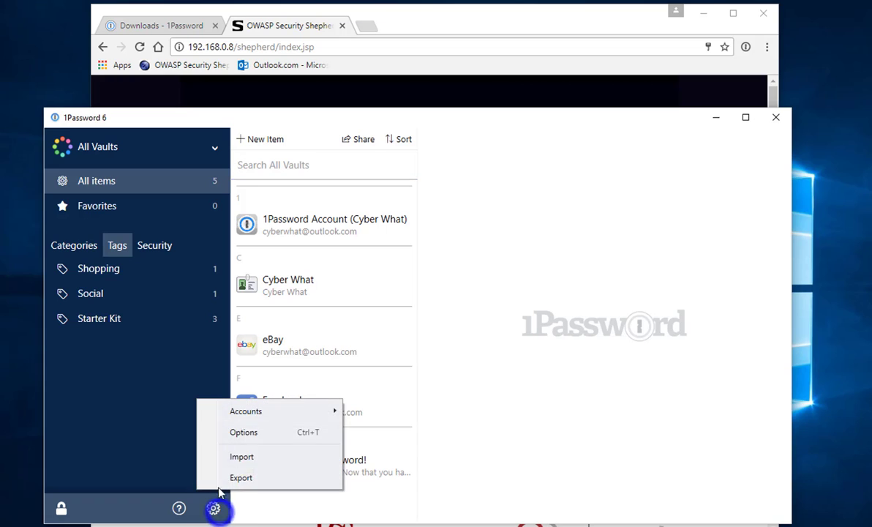
left_click(241, 438)
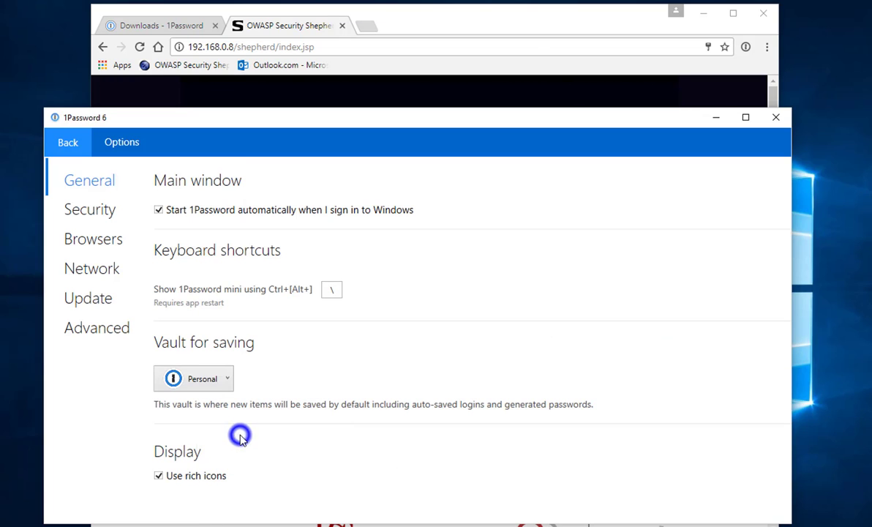
left_click(92, 240)
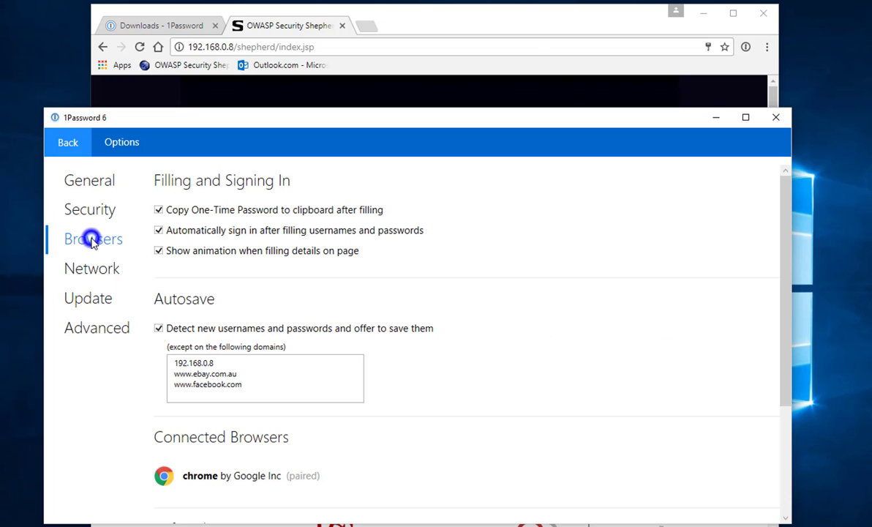
left_click(159, 330)
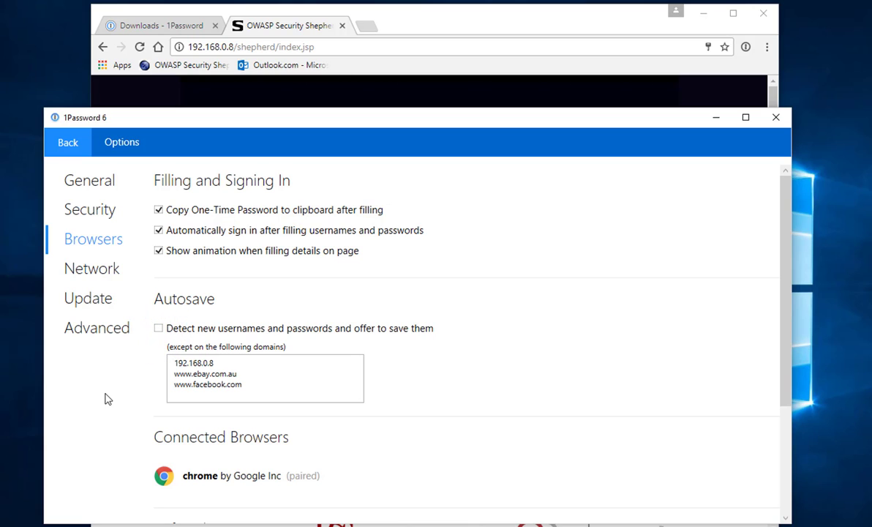
Remove all domains from the autosave exceptions and turn detecting and offering to save new usernames and passwords back on
left_click(251, 386)
key("ctrl+a")
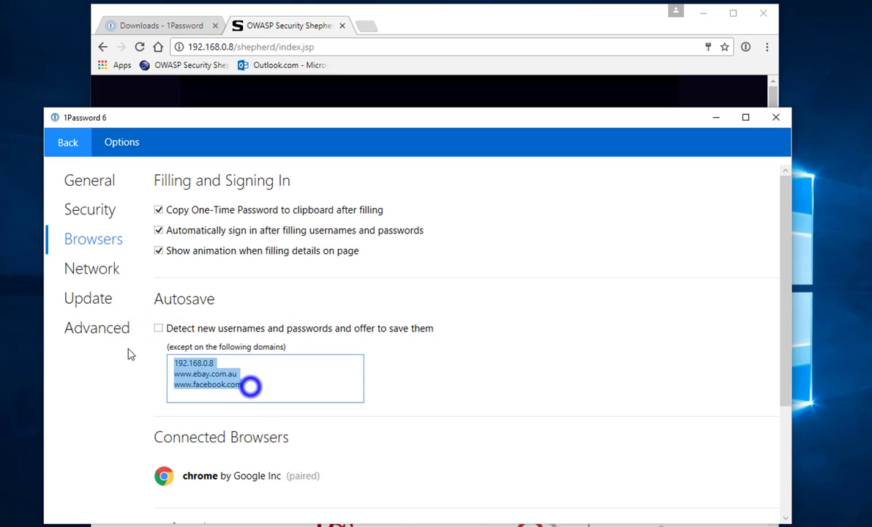
key("Delete")
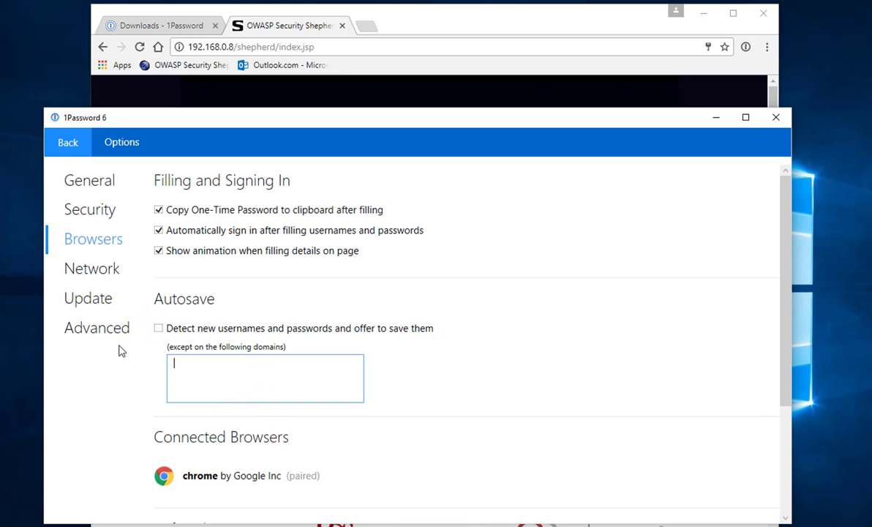
left_click(159, 328)
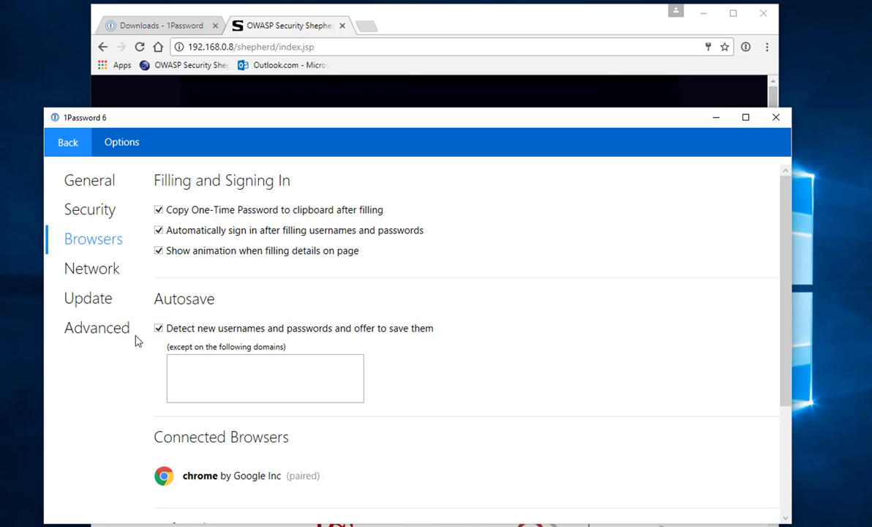
left_click(65, 144)
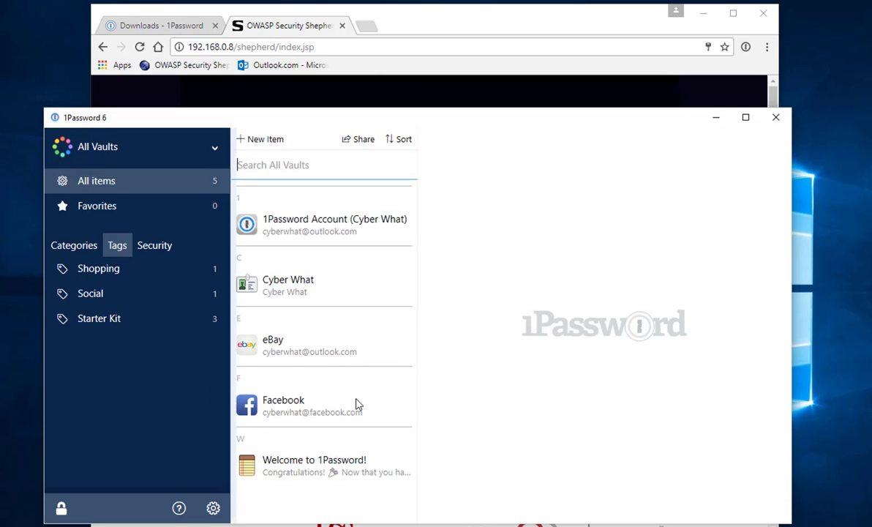
Switch back to Chrome and look through all items in the 1Password extension
left_click(715, 121)
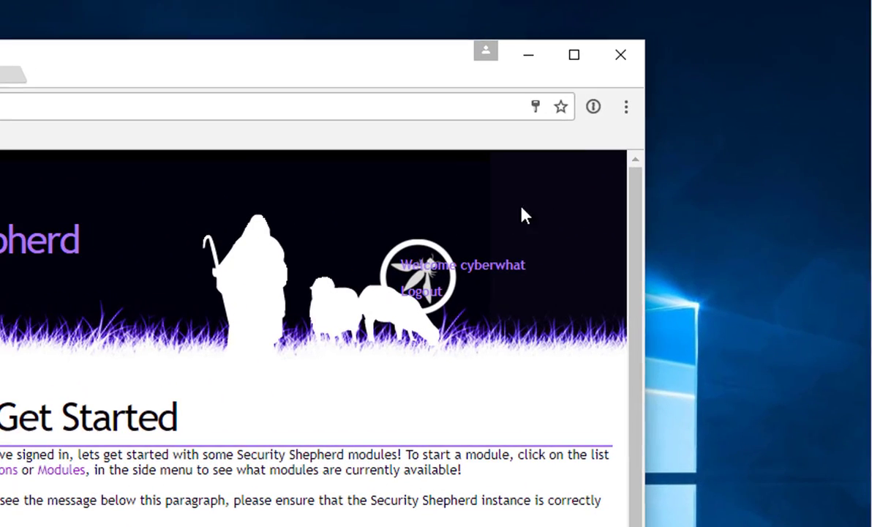
left_click(746, 47)
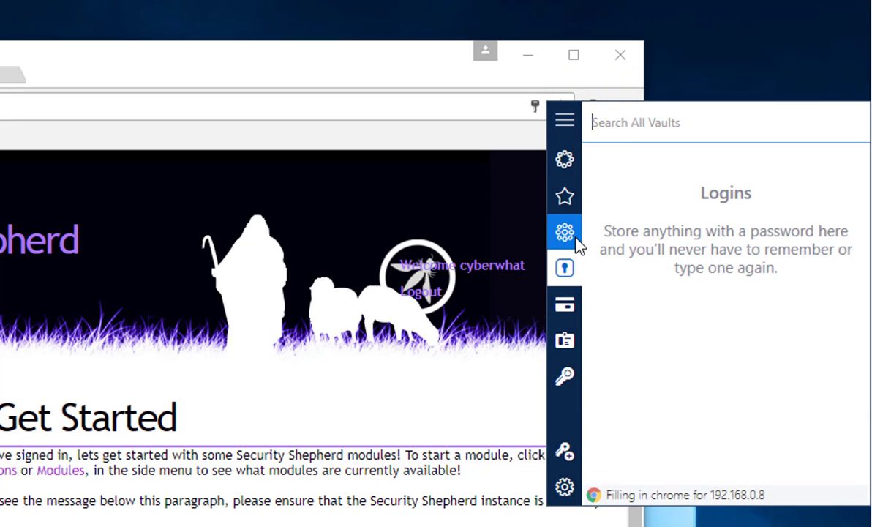
left_click(576, 240)
scroll(730, 341, "down", 2)
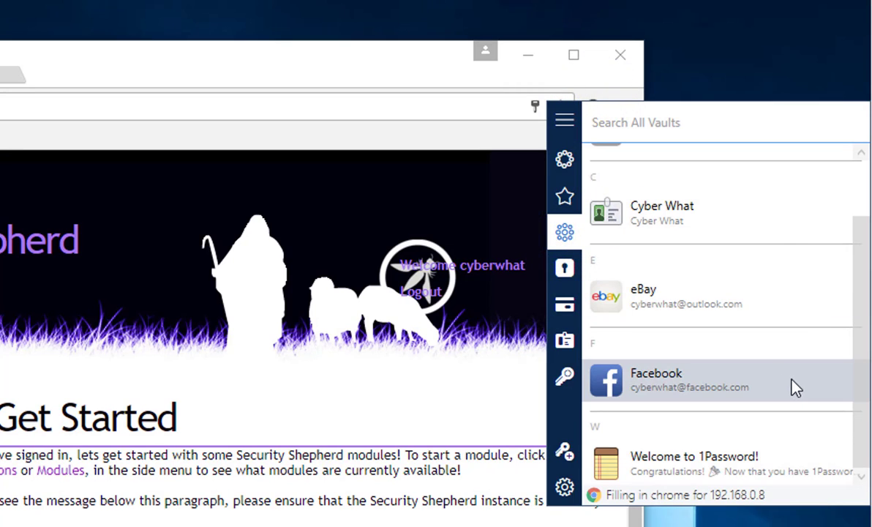
scroll(750, 361, "up", 2)
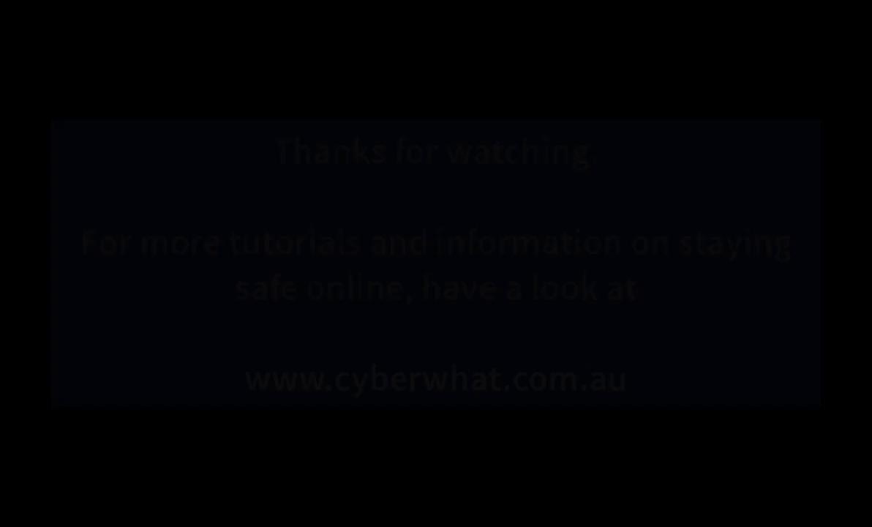